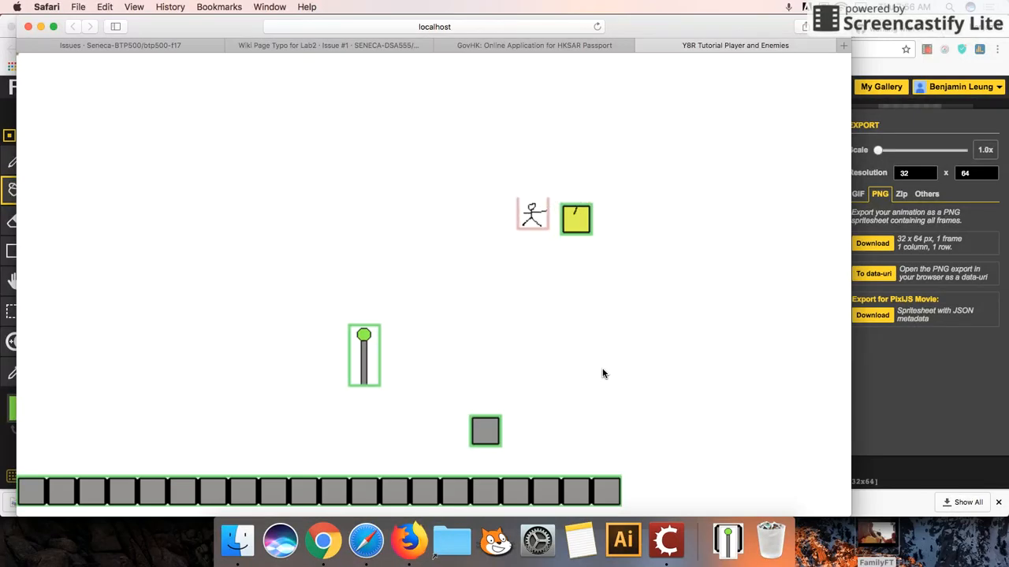
# Test the running game by moving and jumping the stick figure between the yellow animated tile and the green-topped light.
pyautogui.press('Up')
pyautogui.press('Left')
pyautogui.press('Right')
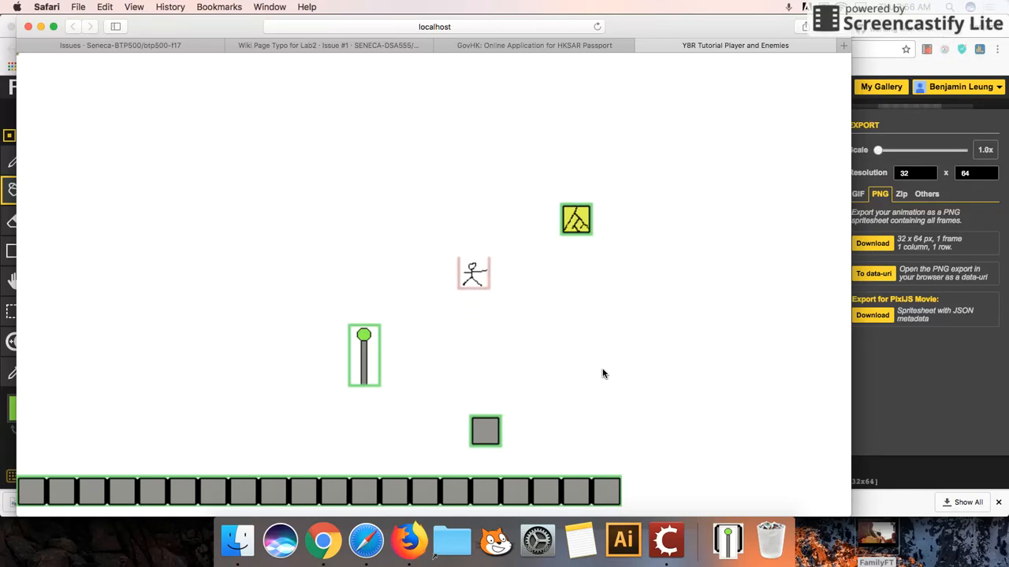
pyautogui.press('Left')
pyautogui.press('Right')
pyautogui.press('Up')
pyautogui.press('Left')
pyautogui.press('Right')
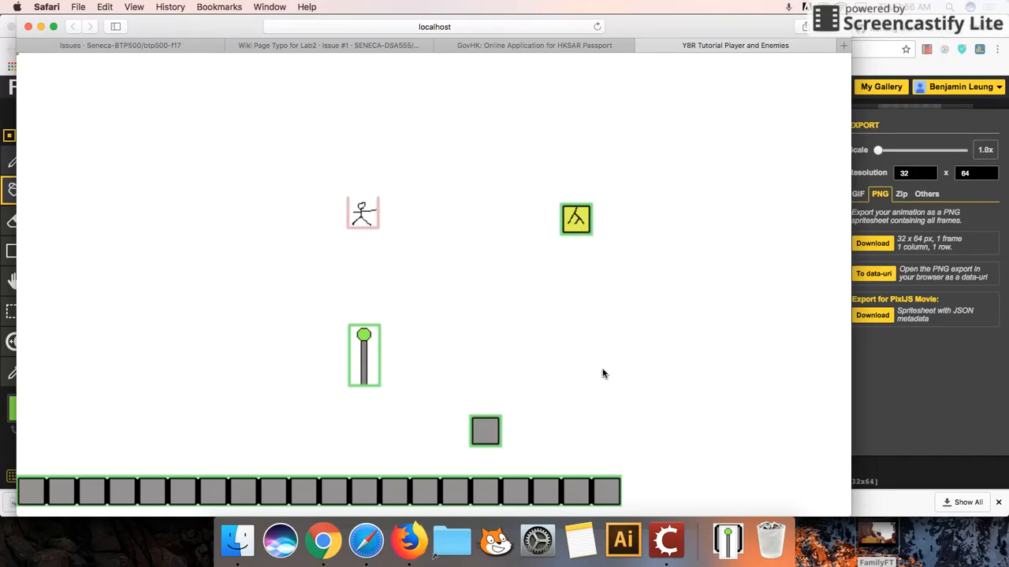
pyautogui.press('Left')
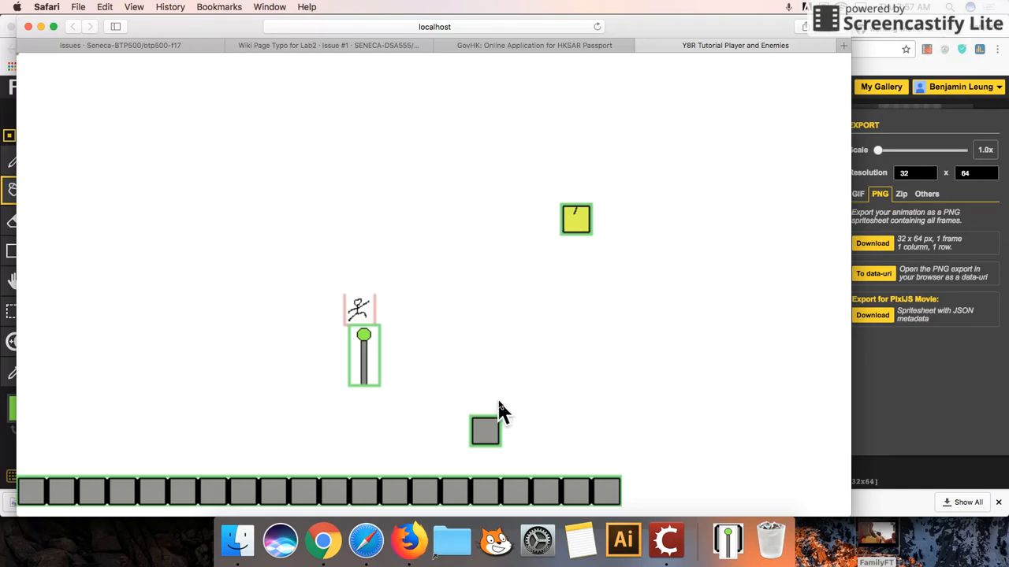
# Switch to Chrome and look through the Light, SingleFrameTile and AnimatedFrameTile sprites in Piskel.
pyautogui.click(337, 527)
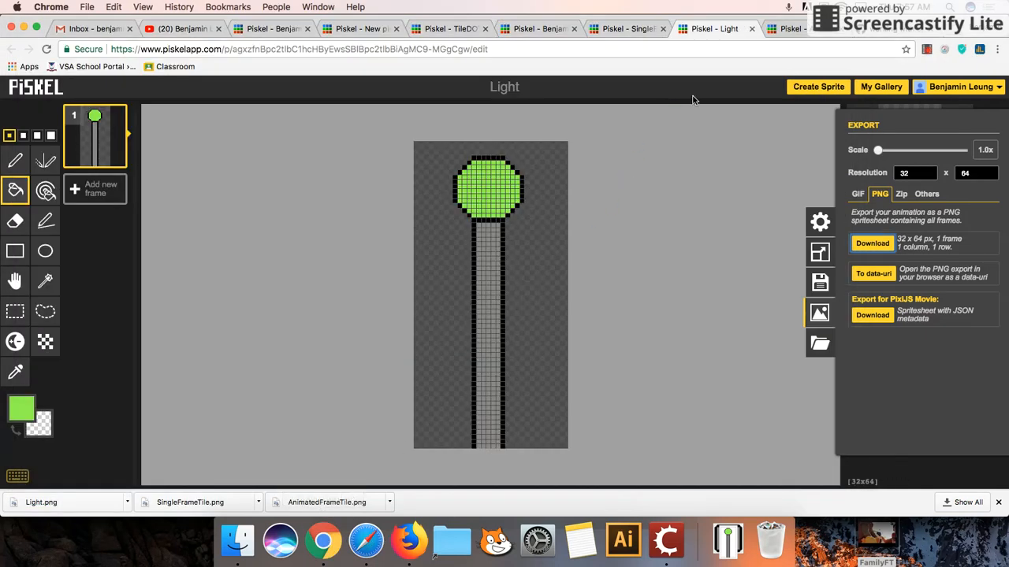
pyautogui.click(629, 29)
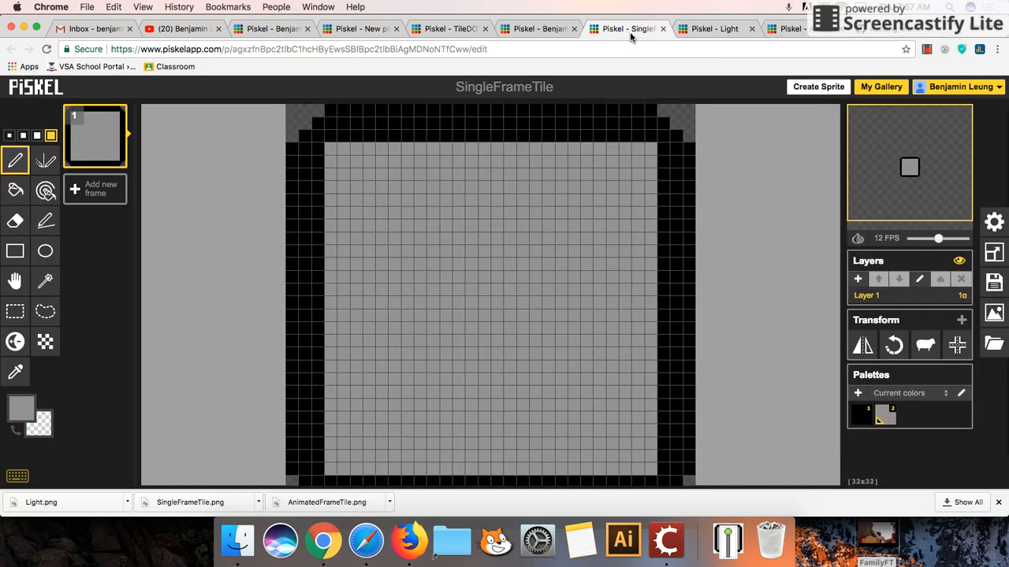
pyautogui.click(552, 30)
pyautogui.click(635, 29)
pyautogui.click(684, 29)
pyautogui.click(792, 29)
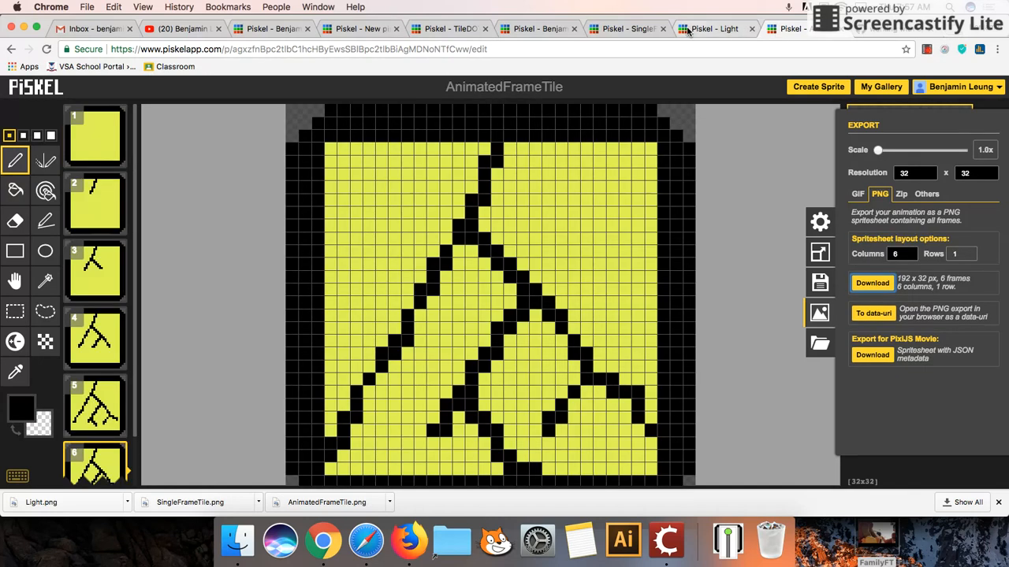
pyautogui.click(640, 29)
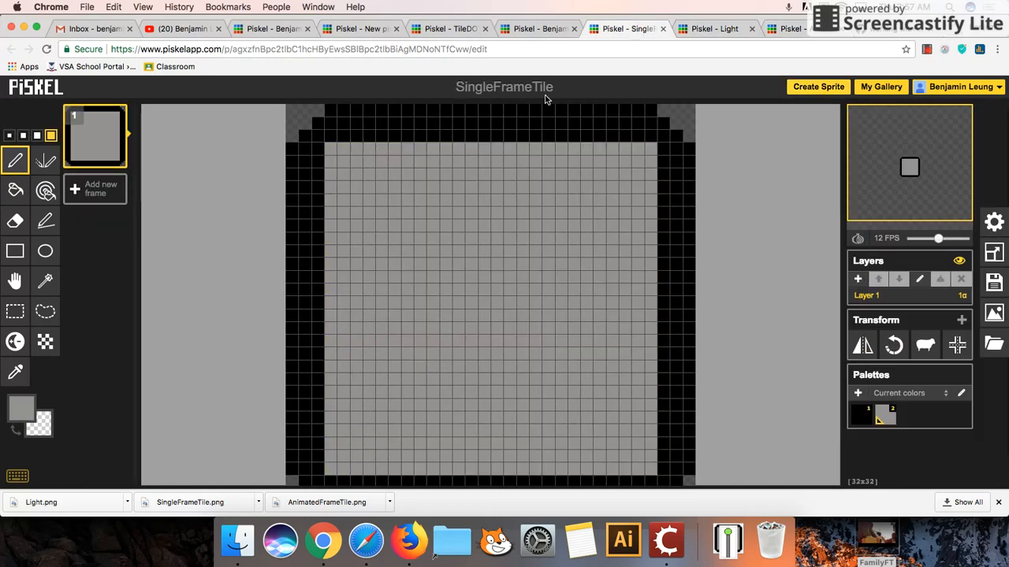
# Check the canvas size of SingleFrameTile and the export resolution of Light, and view the sprite gallery.
pyautogui.click(994, 252)
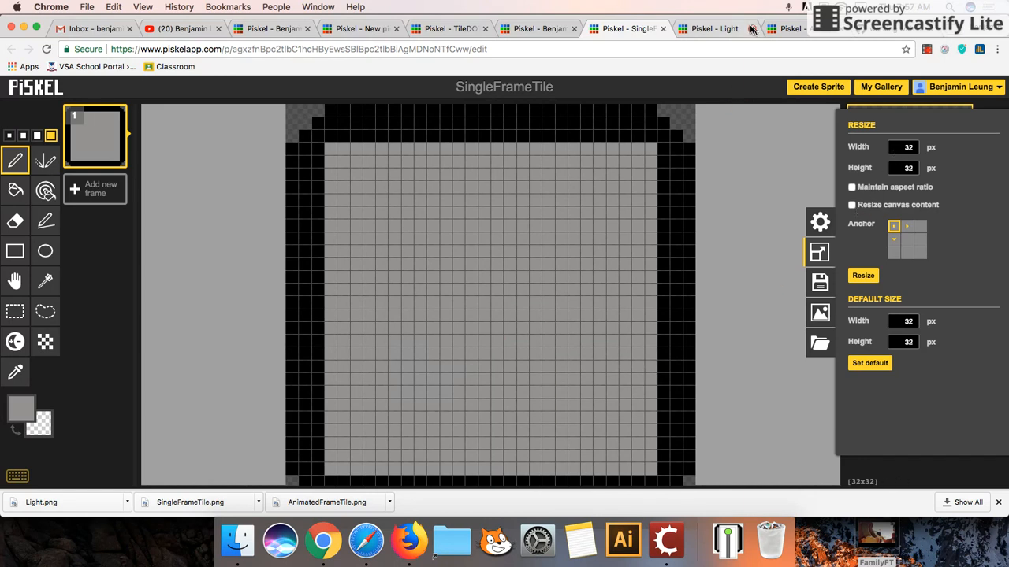
pyautogui.click(711, 29)
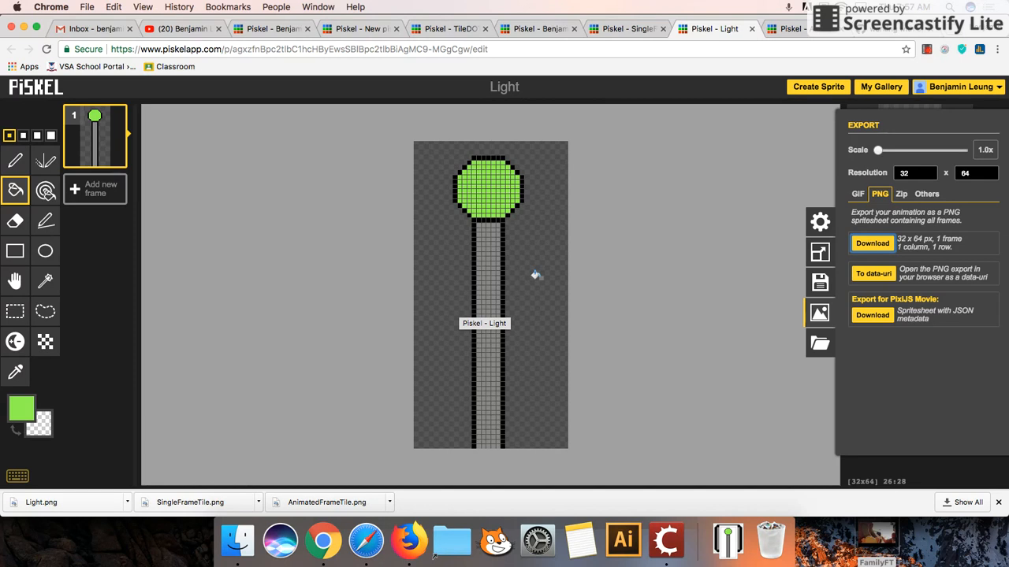
pyautogui.doubleClick(971, 175)
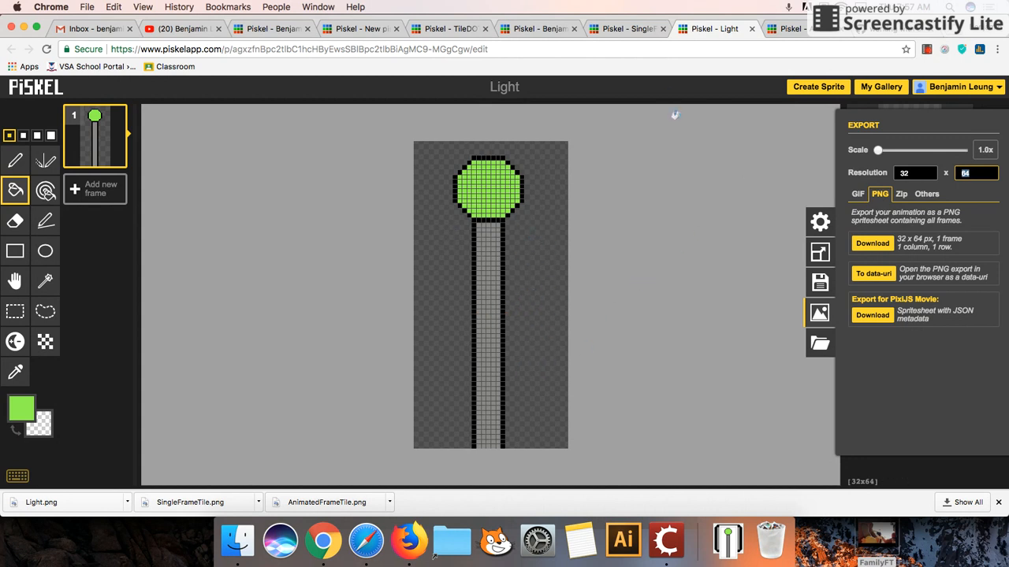
pyautogui.click(541, 29)
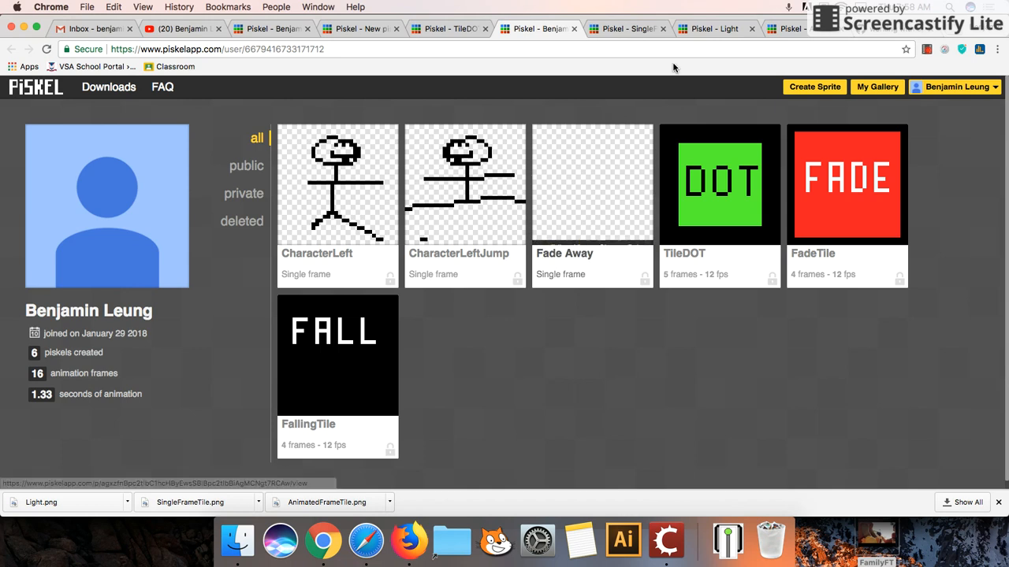
# Examine the animation frames of AnimatedFrameTile and the column and row counts of its PNG spritesheet layout.
pyautogui.click(790, 29)
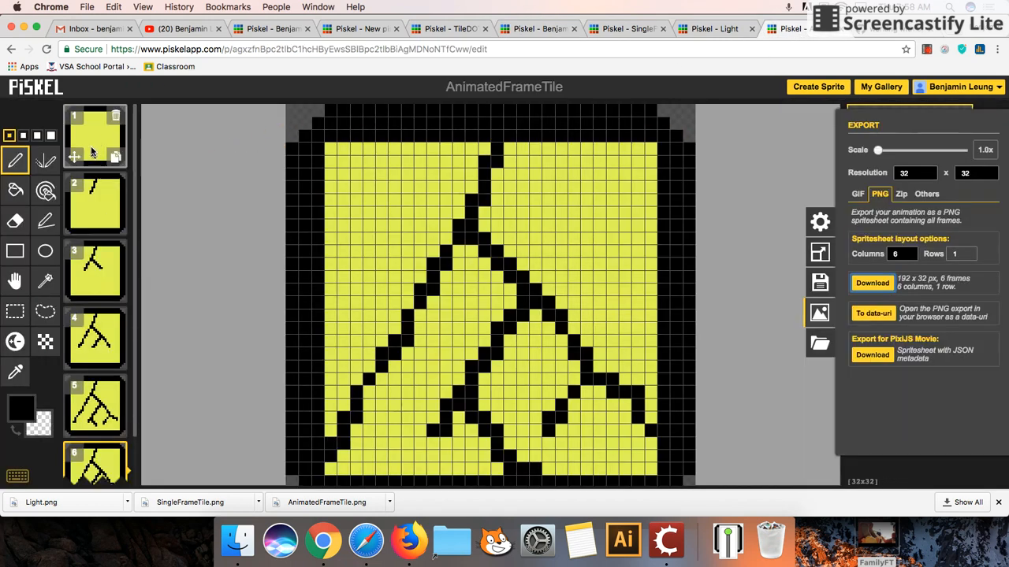
pyautogui.scroll(-2, 105, 377)
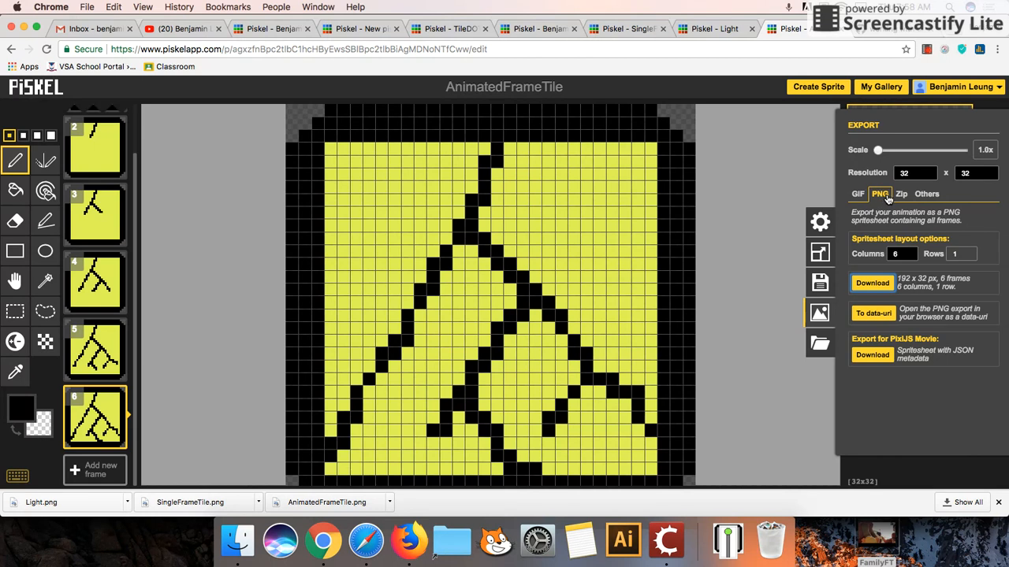
pyautogui.click(899, 253)
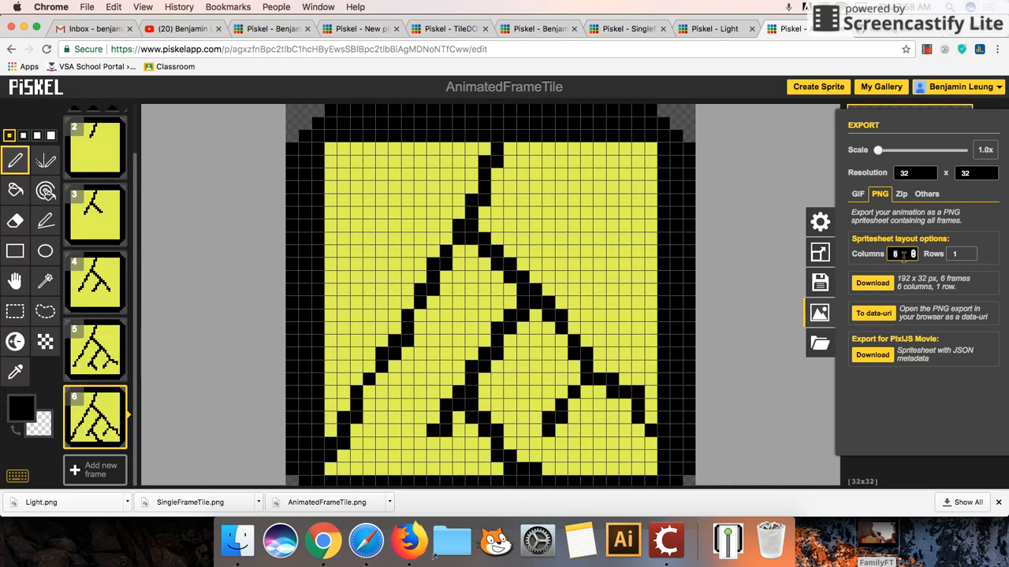
pyautogui.click(958, 254)
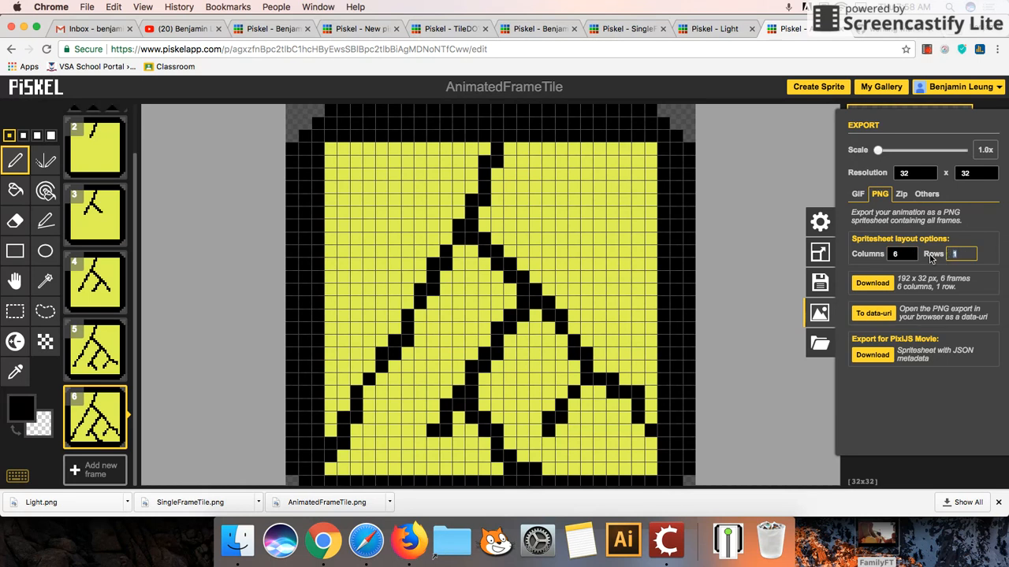
# Try a 1-column spritesheet layout for AnimatedFrameTile, and restore it to 6 columns.
pyautogui.click(899, 254)
pyautogui.write('1')
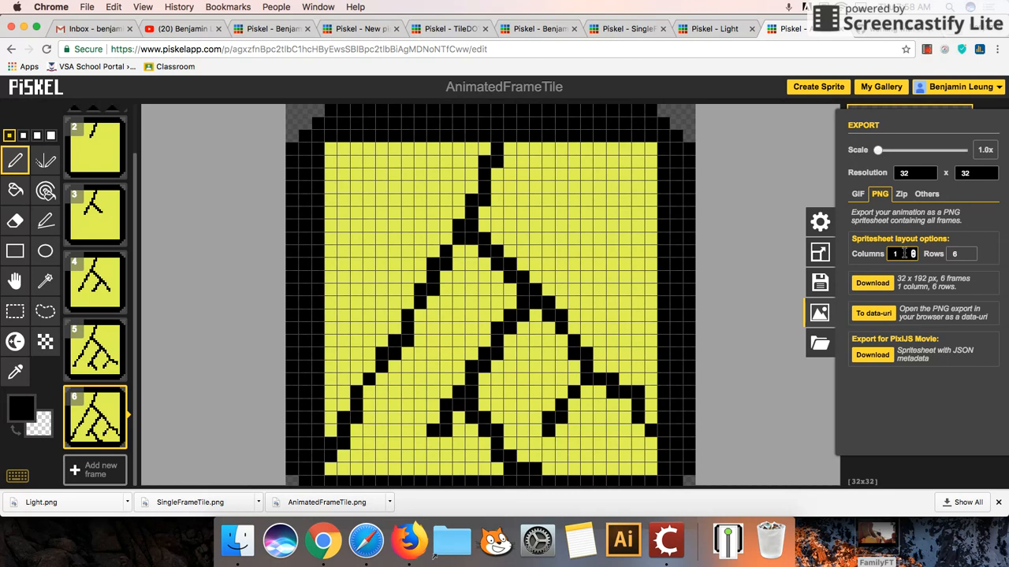
pyautogui.write('6')
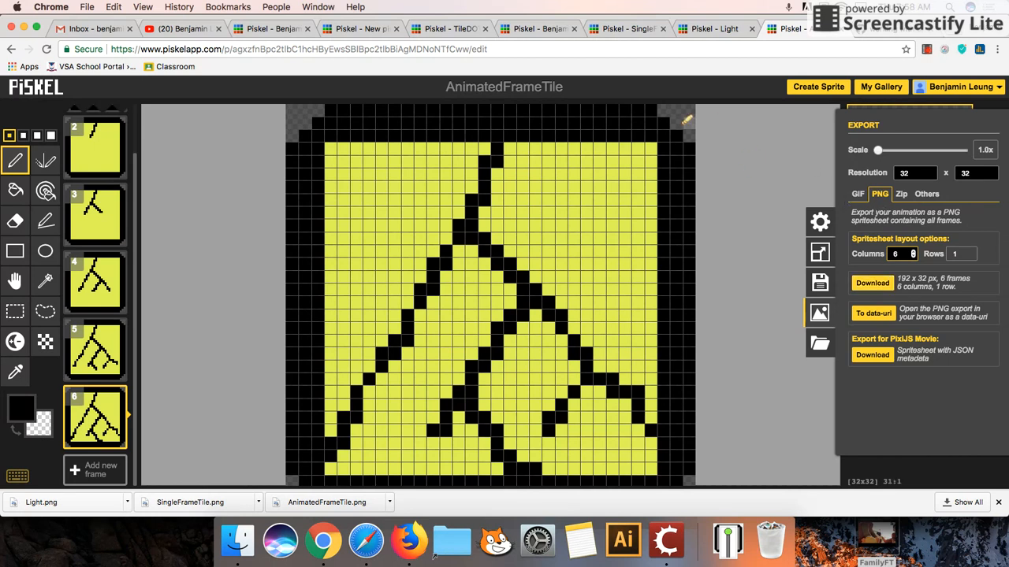
# Open the browser's full download list and show the downloaded Light.png in Finder.
pyautogui.click(724, 32)
pyautogui.click(629, 29)
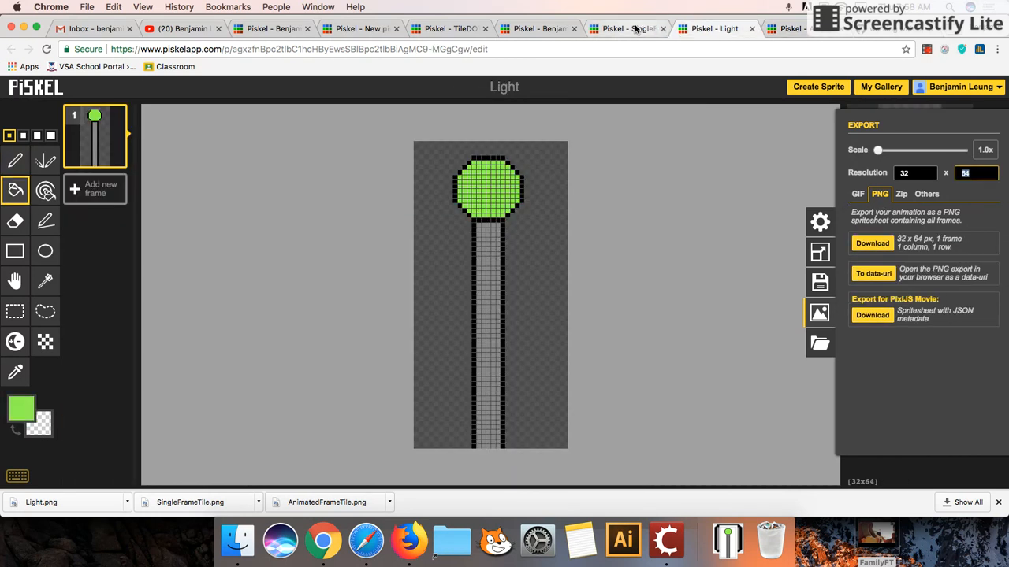
pyautogui.click(963, 502)
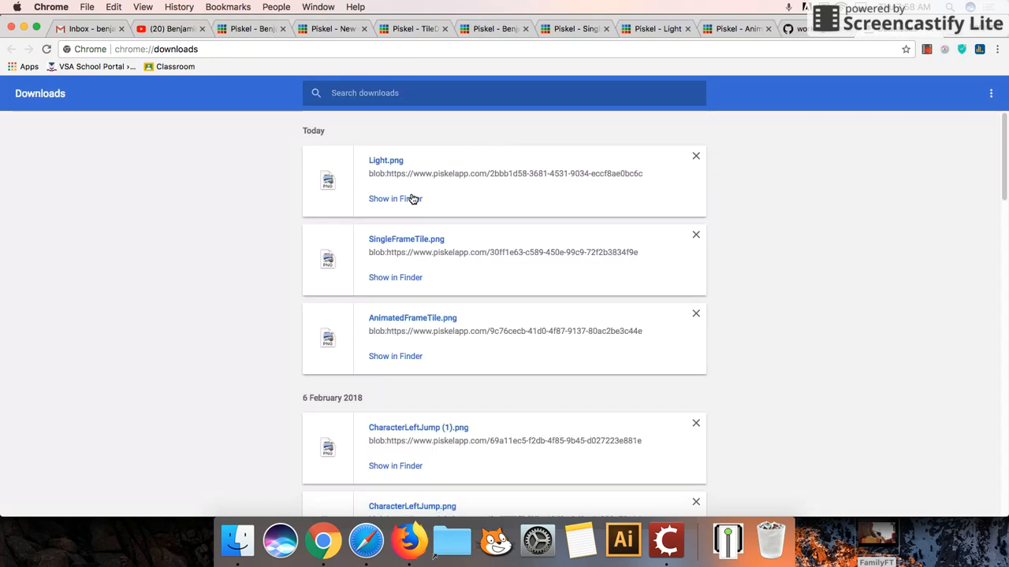
pyautogui.click(408, 202)
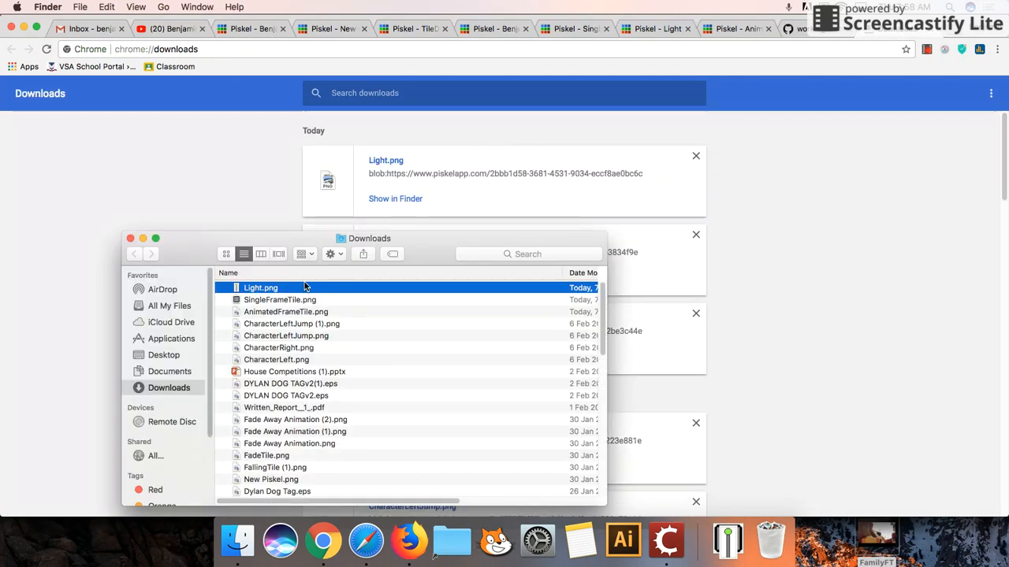
# Preview AnimatedFrameTile.png from the Downloads folder in an enlarged window, and close it.
pyautogui.click(279, 312)
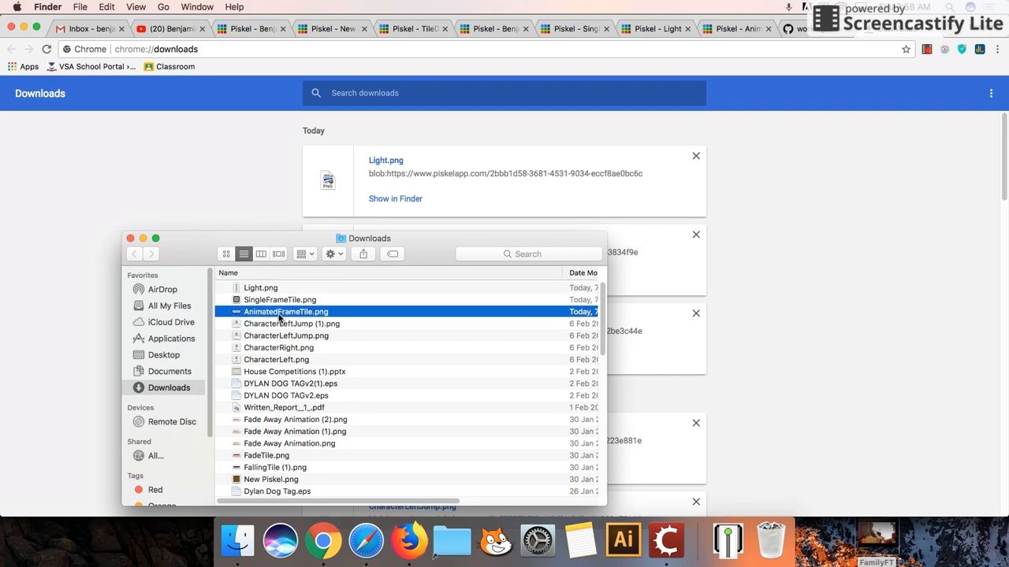
pyautogui.doubleClick(278, 314)
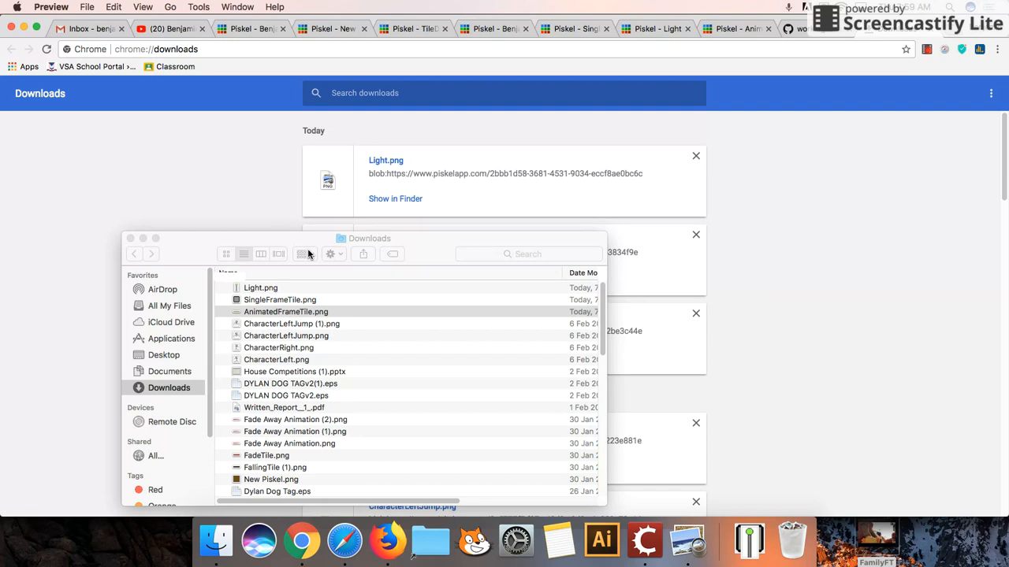
pyautogui.moveTo(349, 188); pyautogui.dragTo(704, 407)
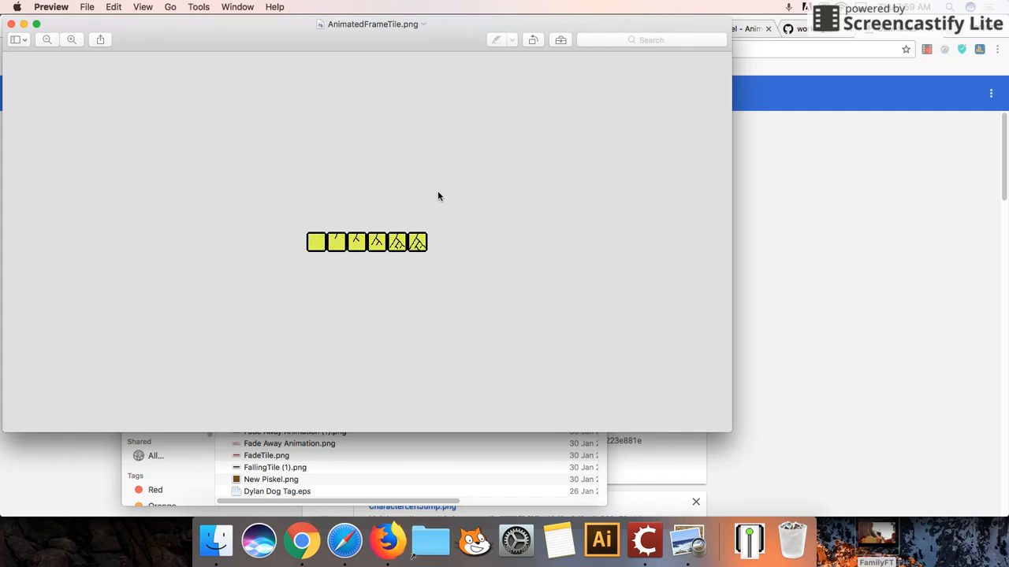
pyautogui.click(11, 24)
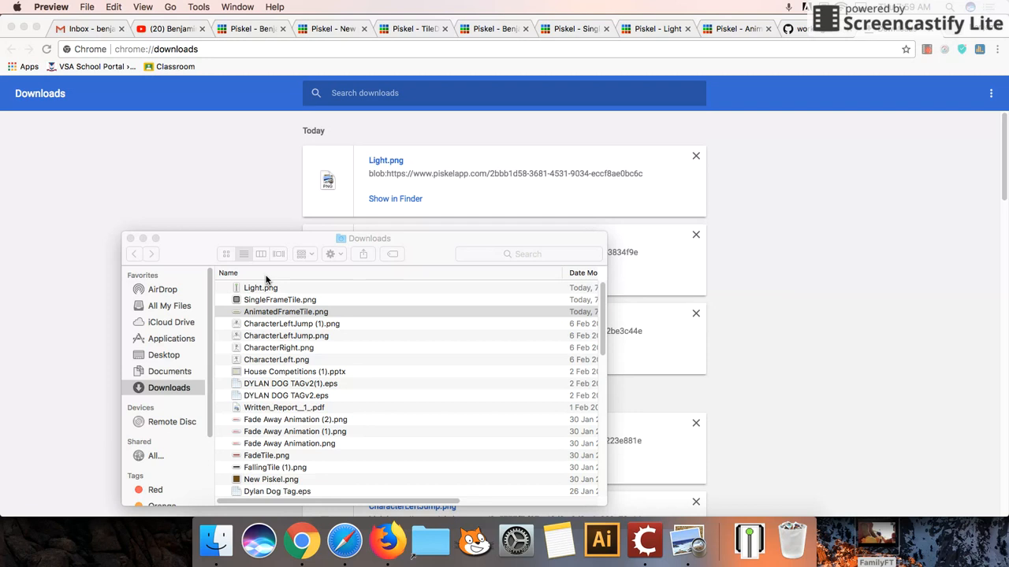
# Preview SingleFrameTile.png and Light.png from the Downloads folder, closing each image after viewing.
pyautogui.doubleClick(279, 301)
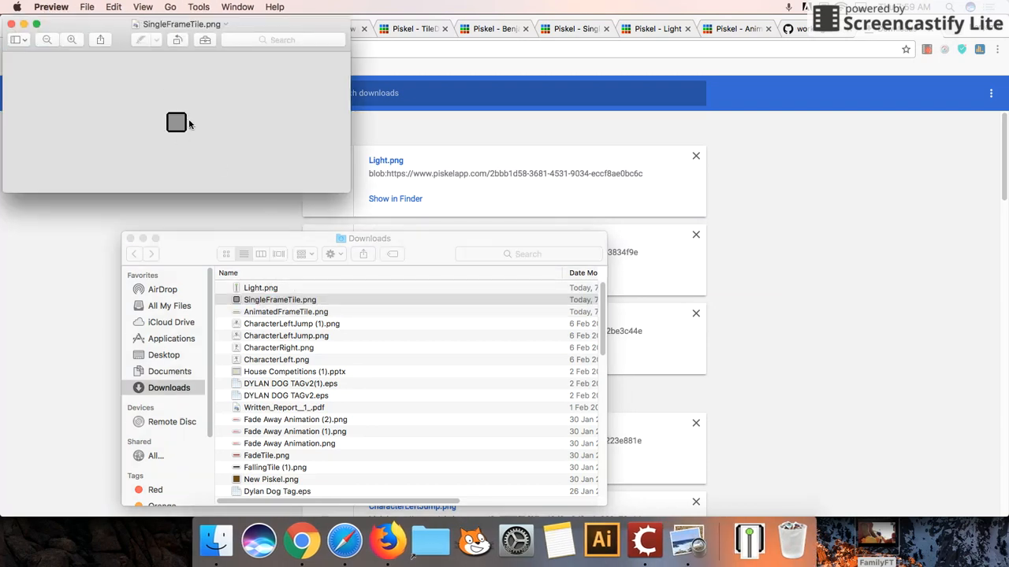
pyautogui.click(11, 25)
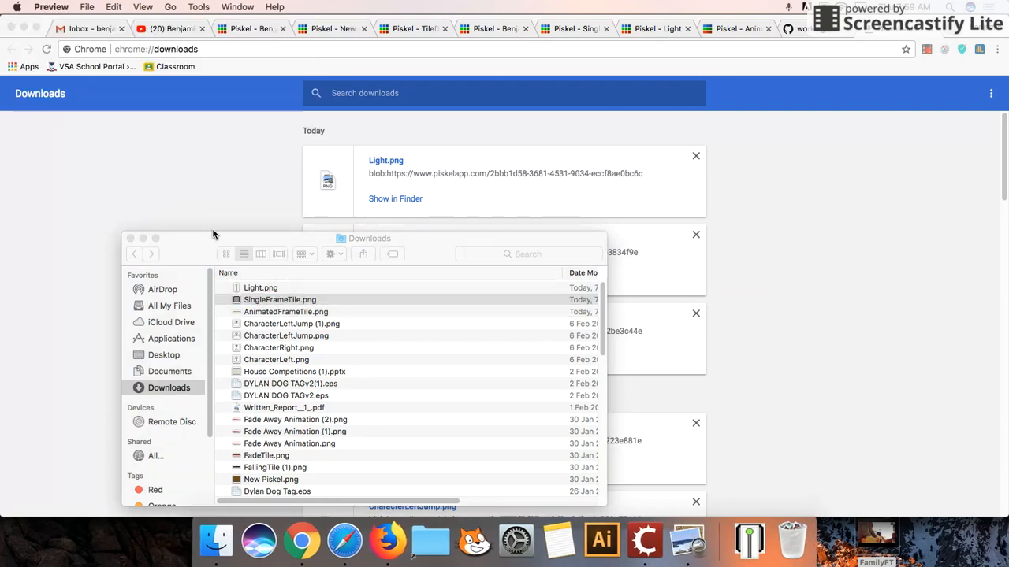
pyautogui.doubleClick(277, 289)
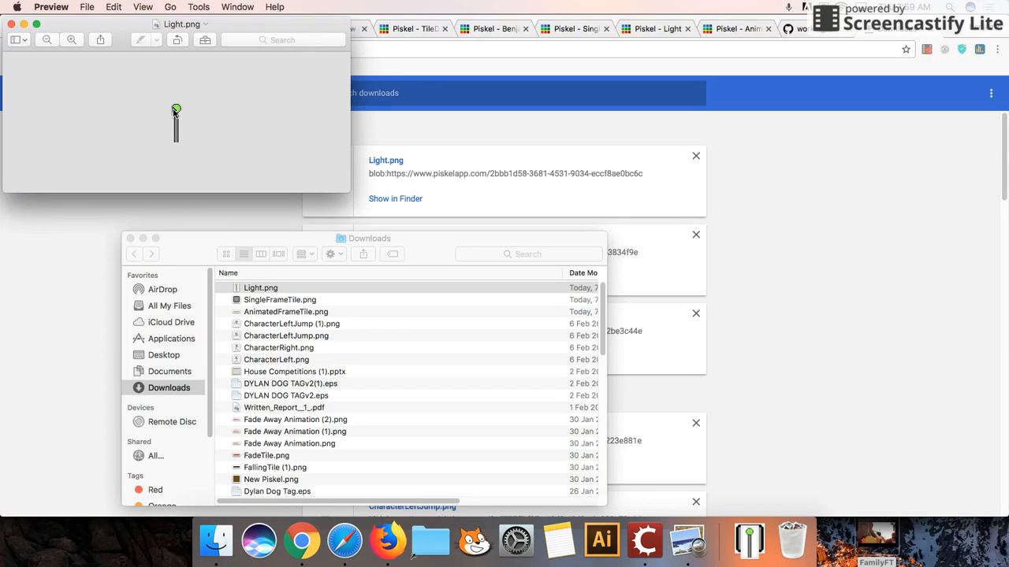
pyautogui.click(11, 25)
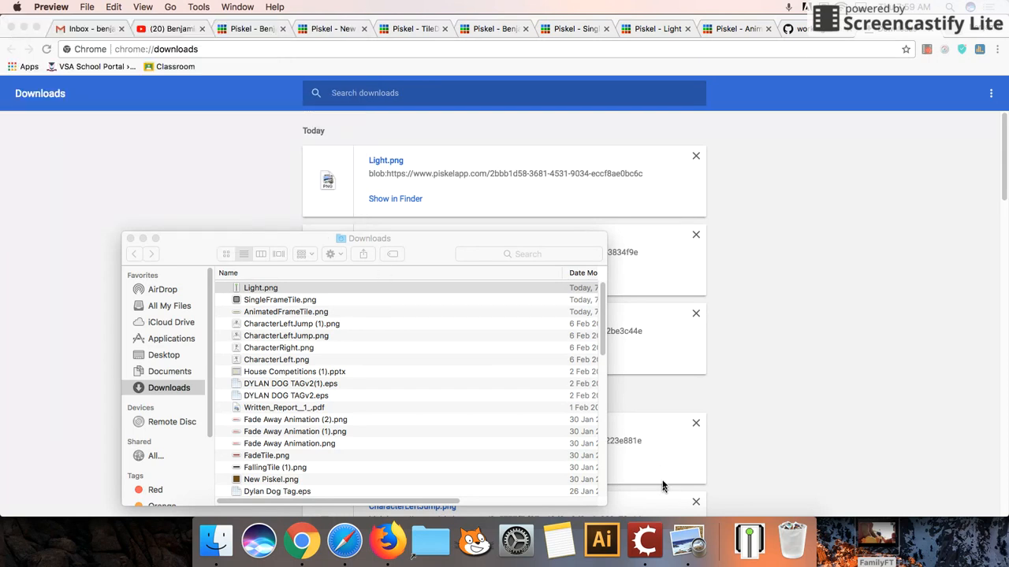
# Switch to Stencyl and create a new tileset named AwesomeGameTileset.
pyautogui.click(645, 541)
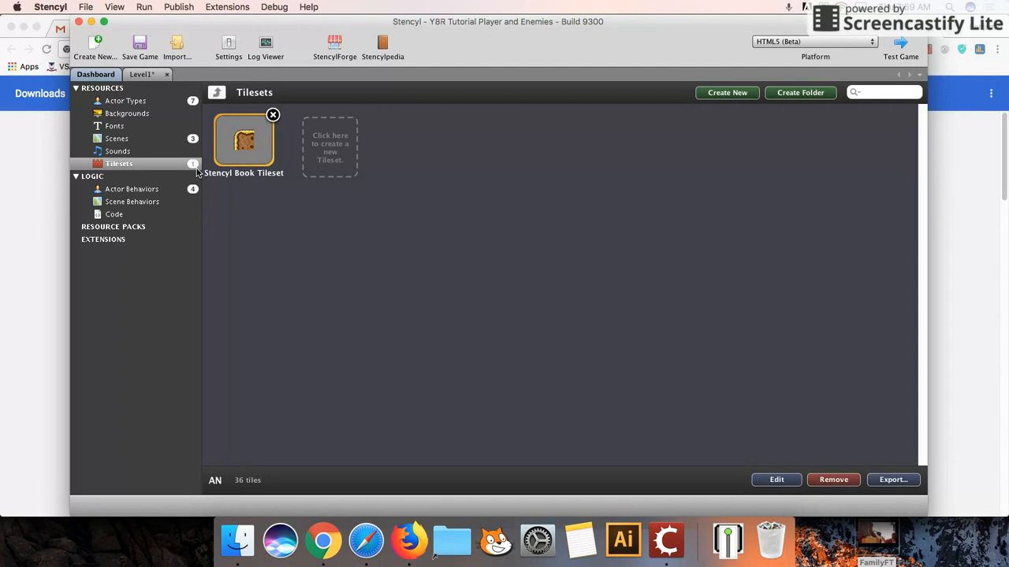
pyautogui.click(152, 126)
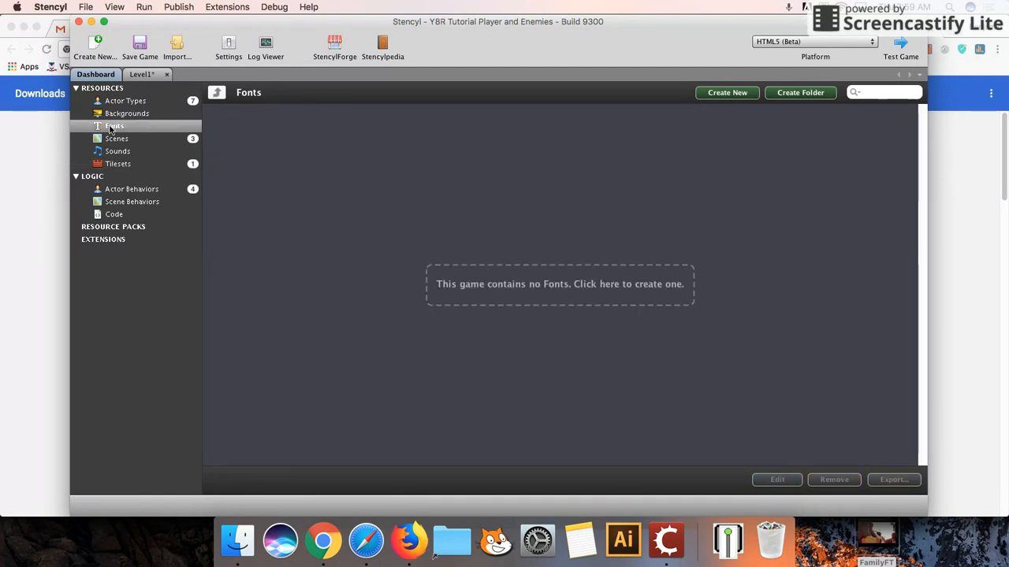
pyautogui.click(119, 164)
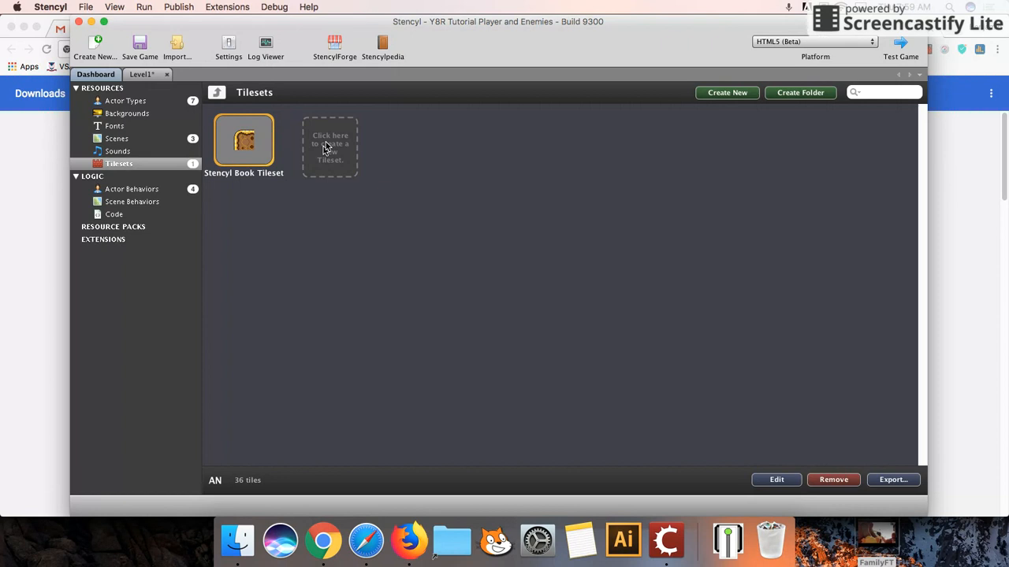
pyautogui.click(354, 142)
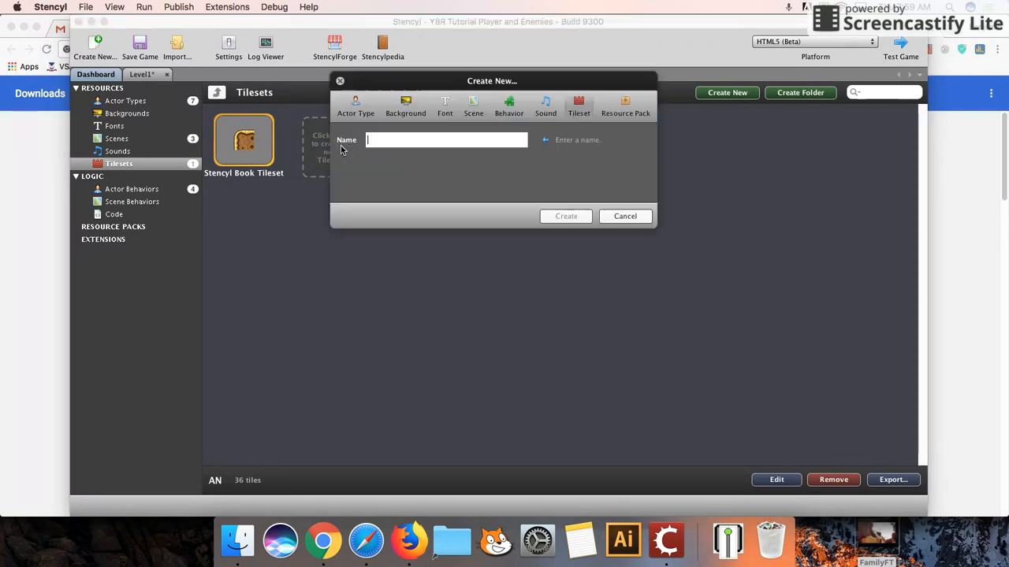
pyautogui.write('AwesomeGameTileset')
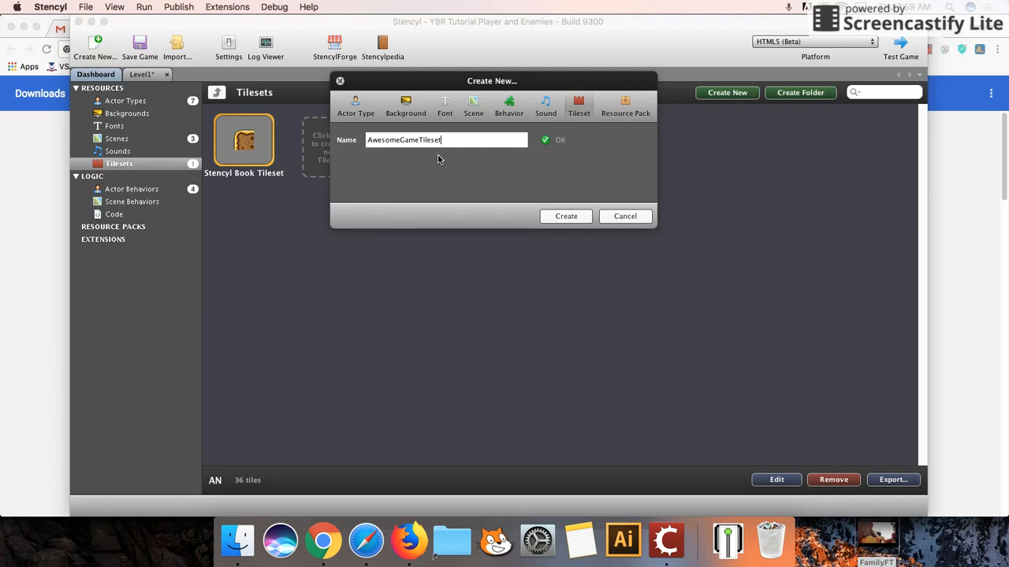
pyautogui.click(568, 215)
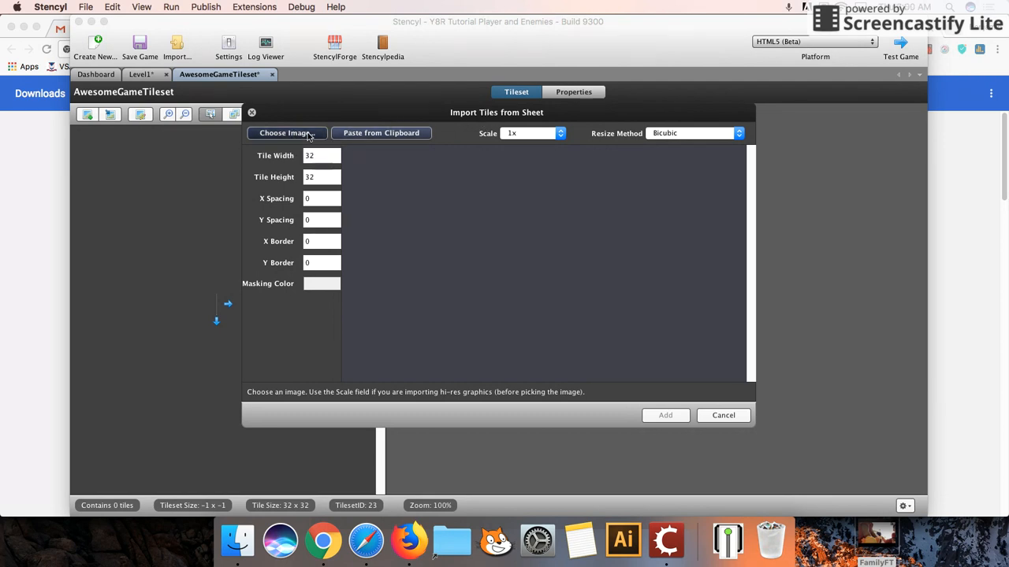
# Import SingleFrameTile.png from the Downloads folder into the tileset as a single 32 x 32 tile.
pyautogui.click(289, 133)
pyautogui.click(446, 128)
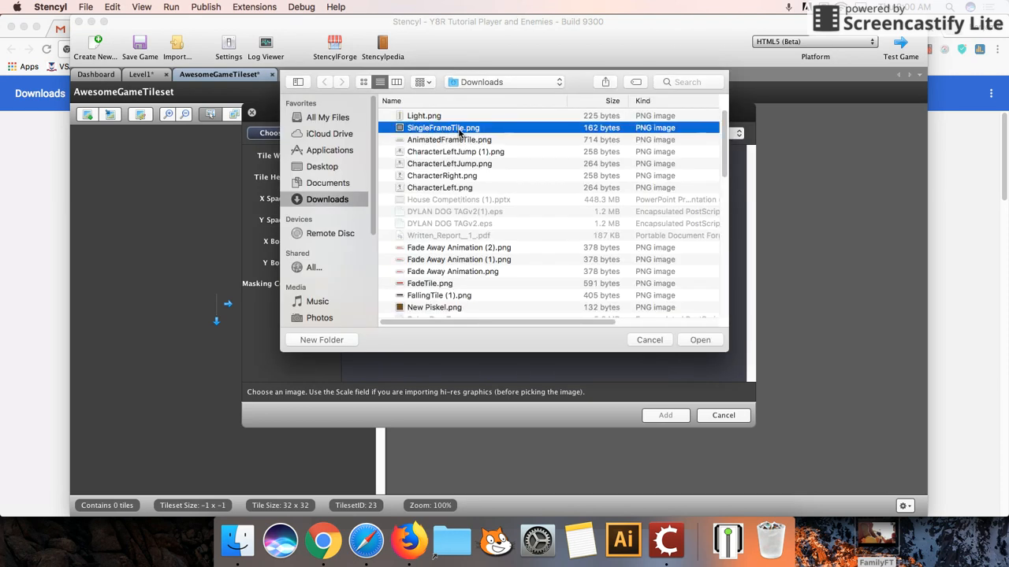
pyautogui.click(699, 340)
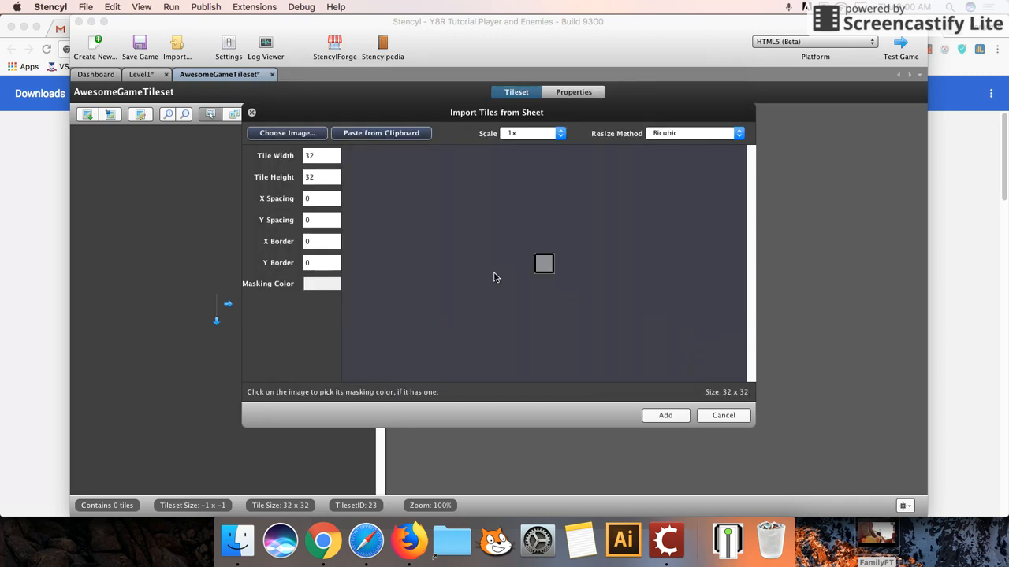
pyautogui.click(667, 416)
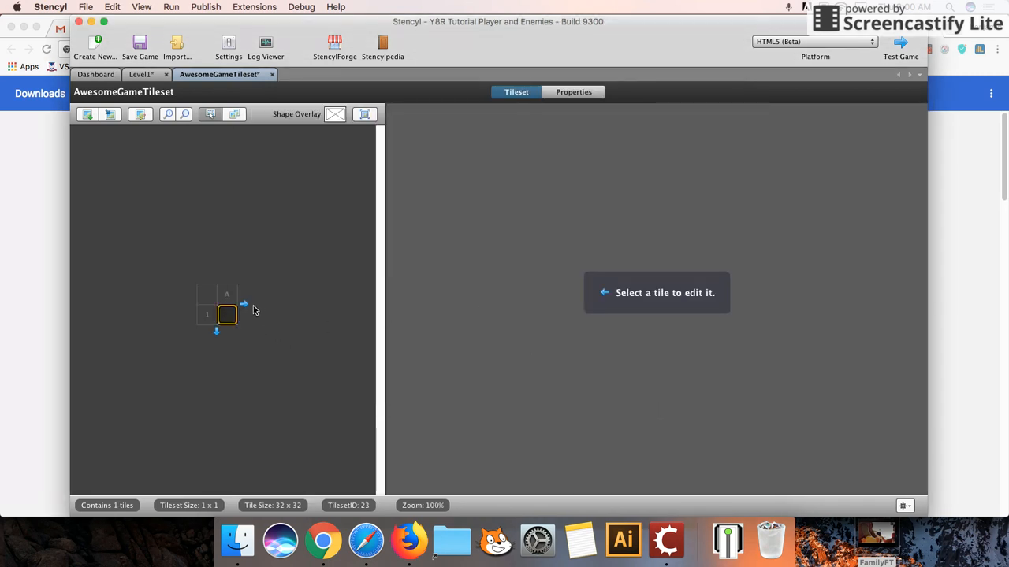
# Import Light.png from the Downloads folder into the tileset, split into 32 x 32 tiles.
pyautogui.click(88, 116)
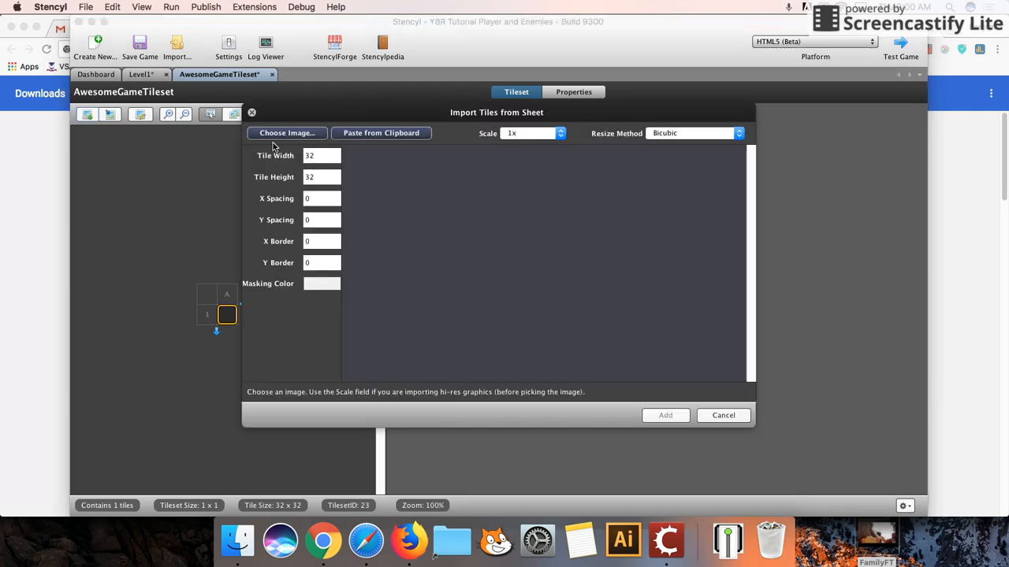
pyautogui.click(279, 136)
pyautogui.click(454, 117)
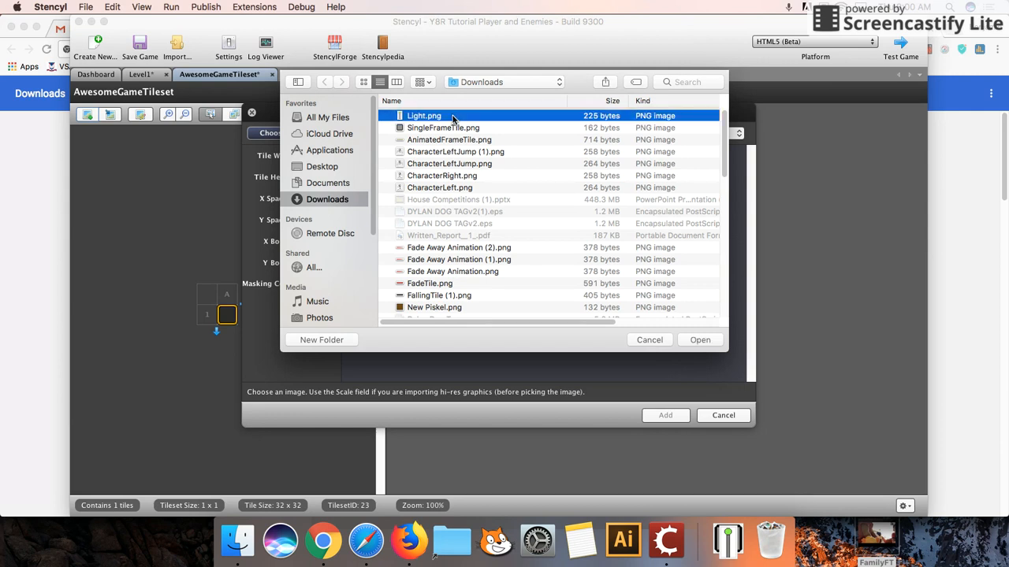
pyautogui.click(698, 341)
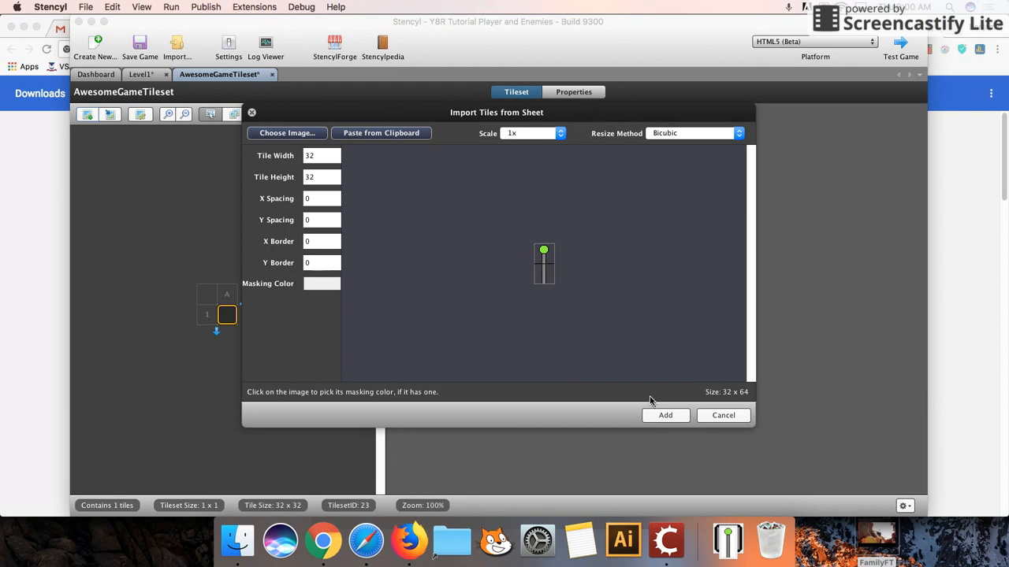
pyautogui.click(664, 415)
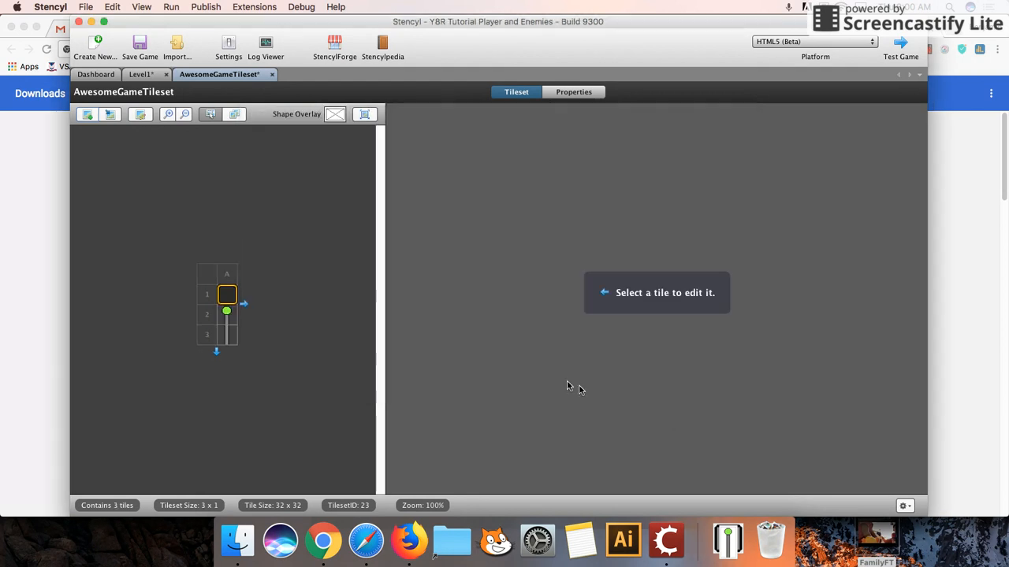
# Add three empty columns, B to D, to the tileset grid.
pyautogui.click(244, 307)
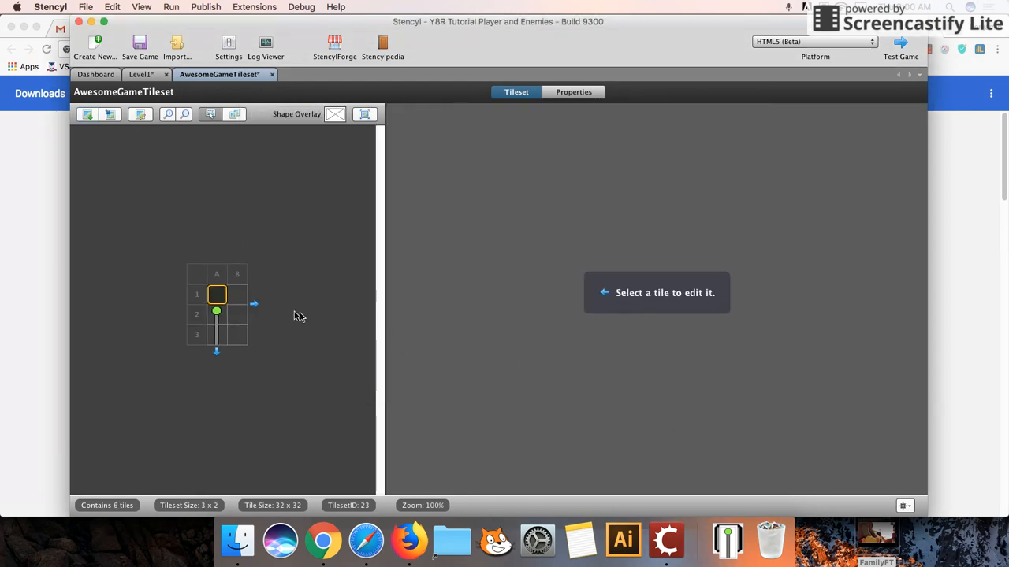
pyautogui.click(255, 307)
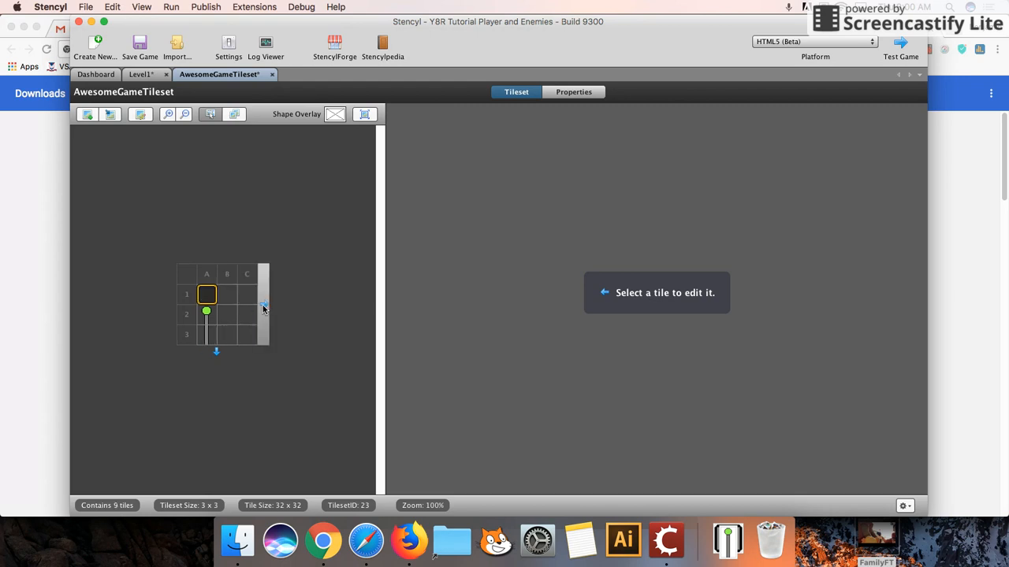
pyautogui.click(264, 307)
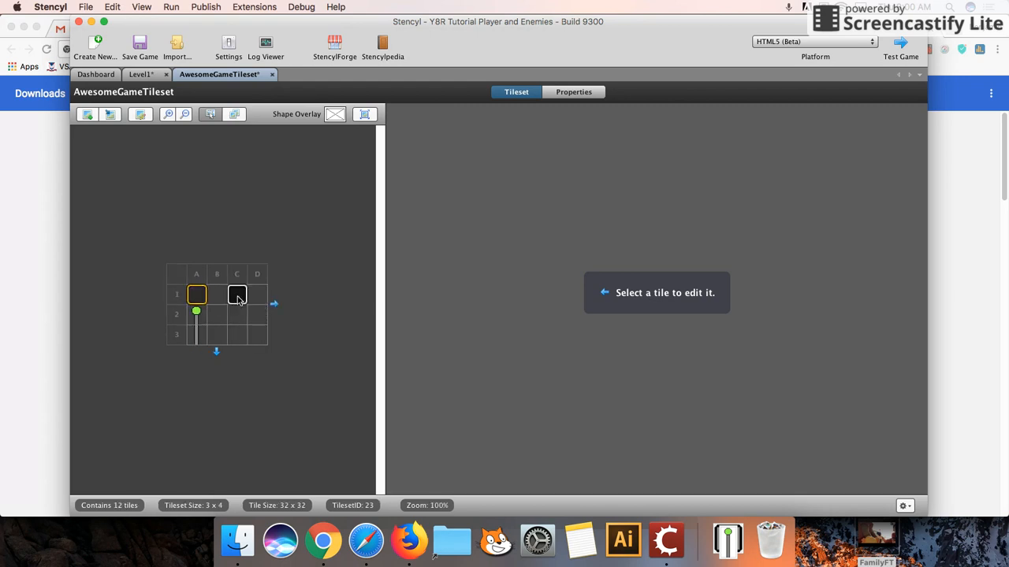
# Import AnimatedFrameTile.png as six frames in one row into tile C1, and remove its blank frame 0.
pyautogui.click(237, 295)
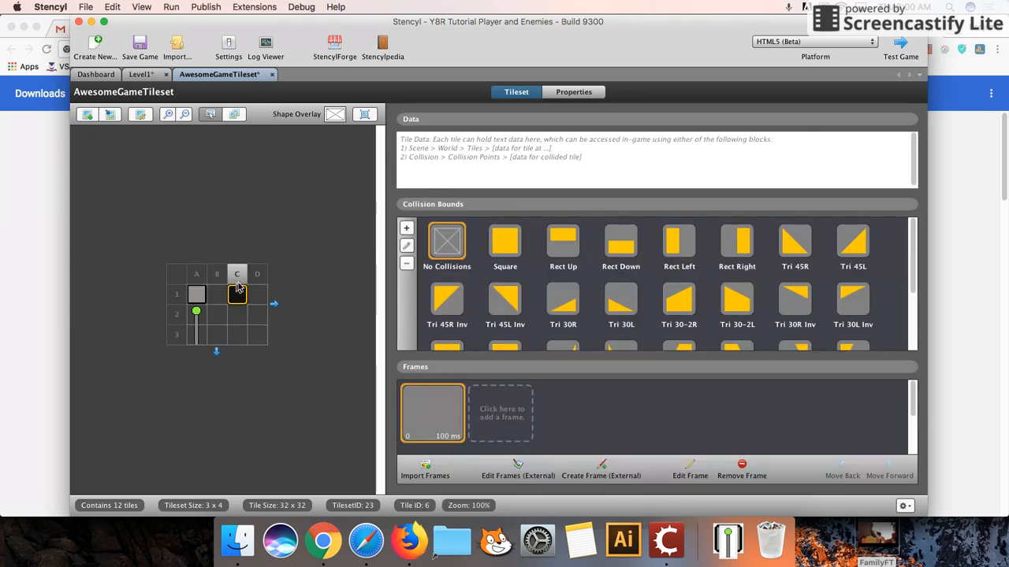
pyautogui.click(425, 470)
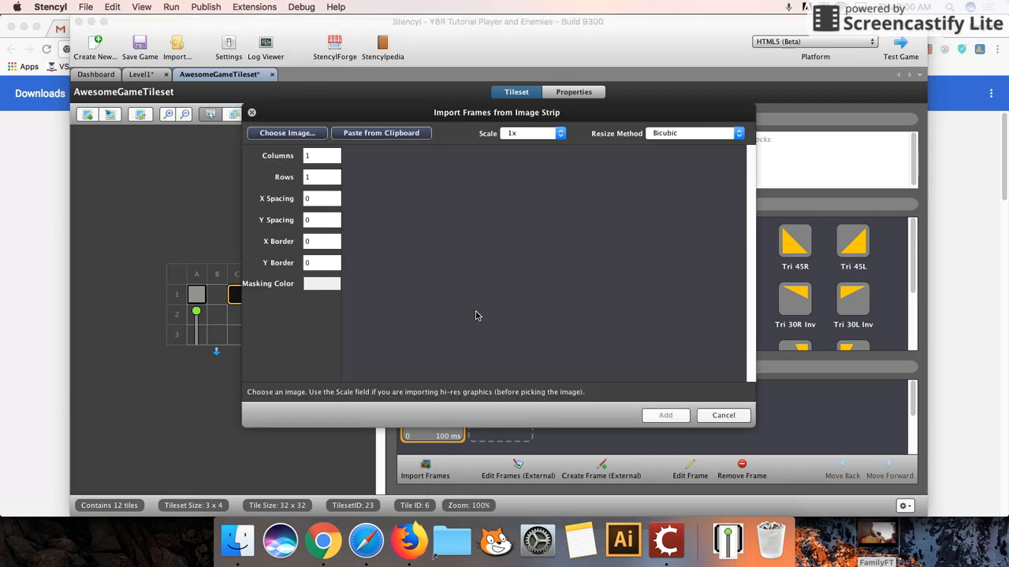
pyautogui.click(312, 134)
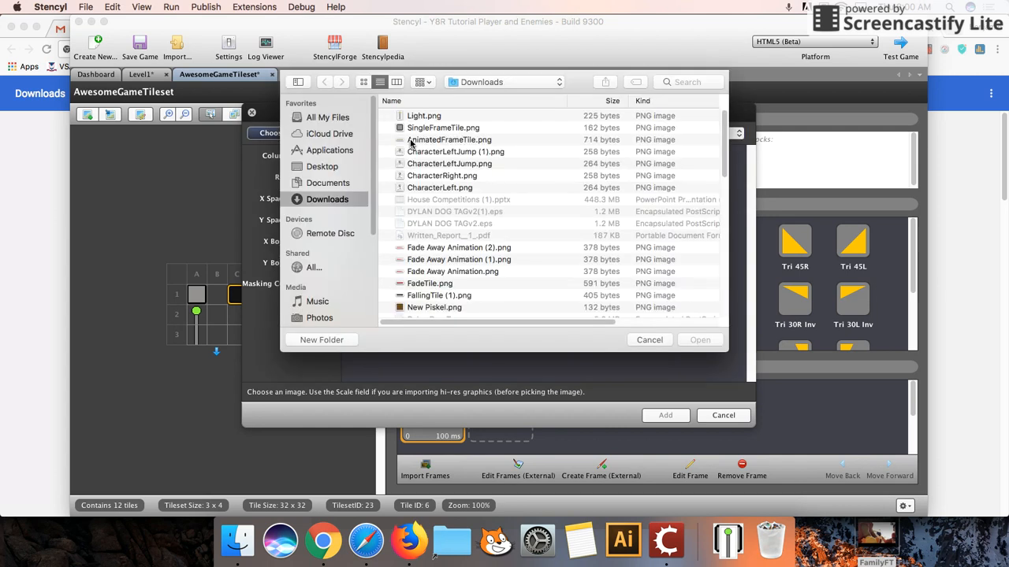
pyautogui.click(423, 141)
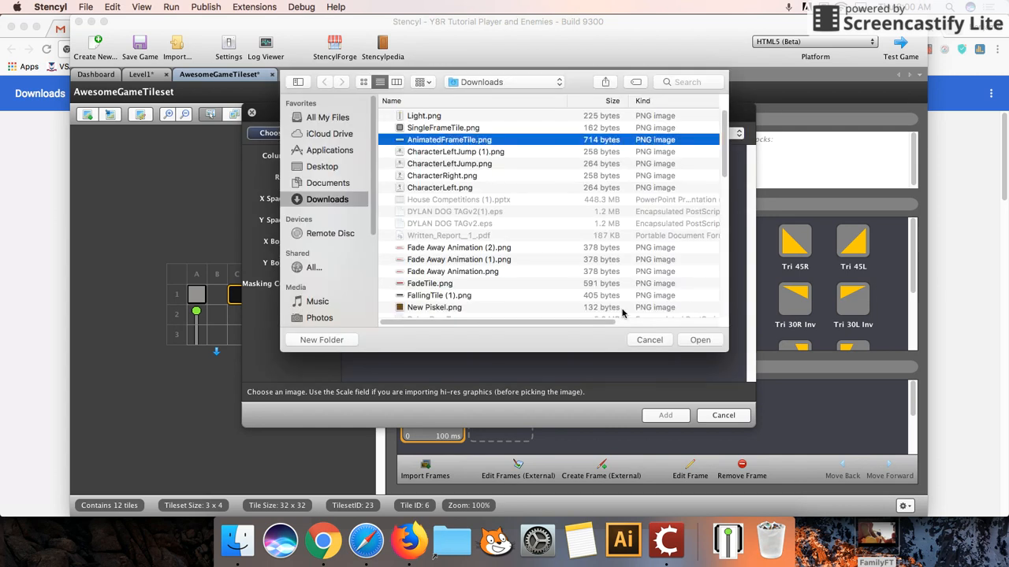
pyautogui.click(698, 341)
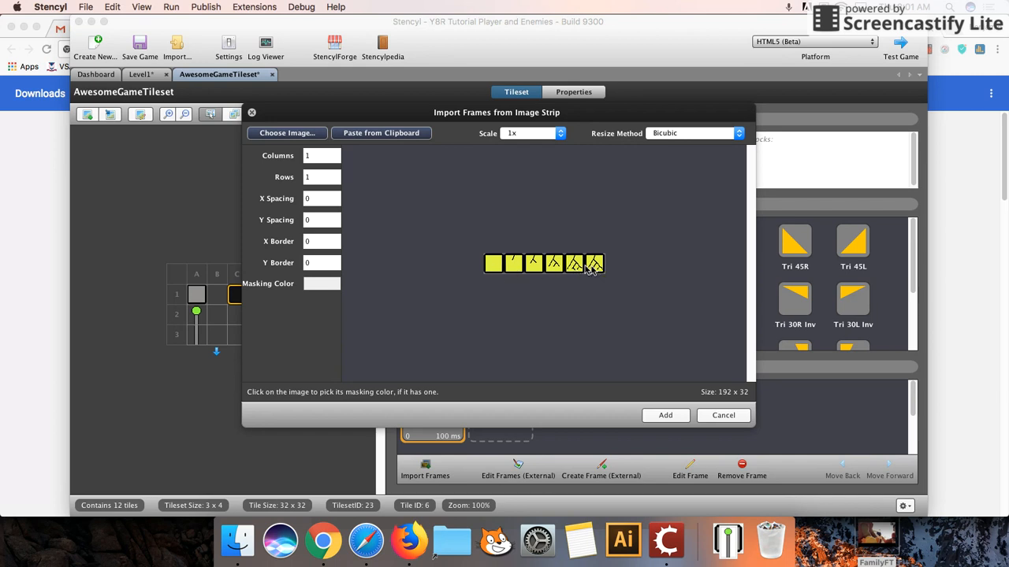
pyautogui.moveTo(323, 156); pyautogui.dragTo(272, 155)
pyautogui.click(664, 415)
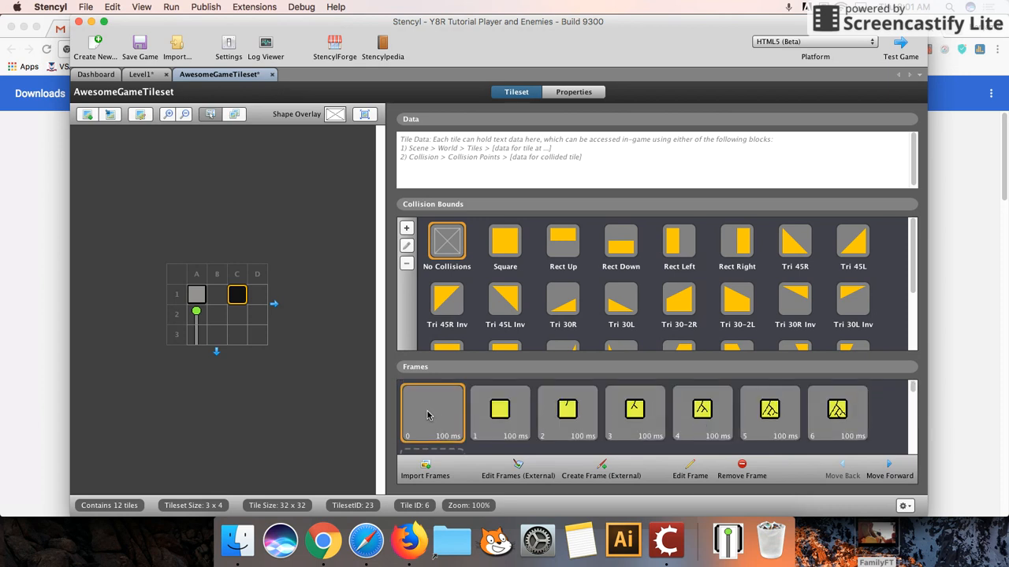
pyautogui.click(741, 469)
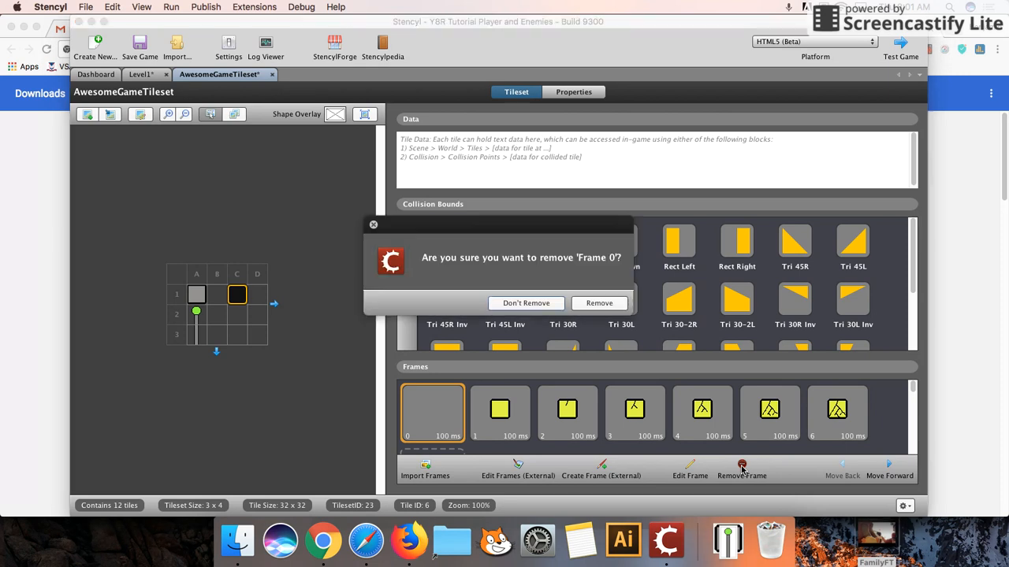
pyautogui.click(599, 304)
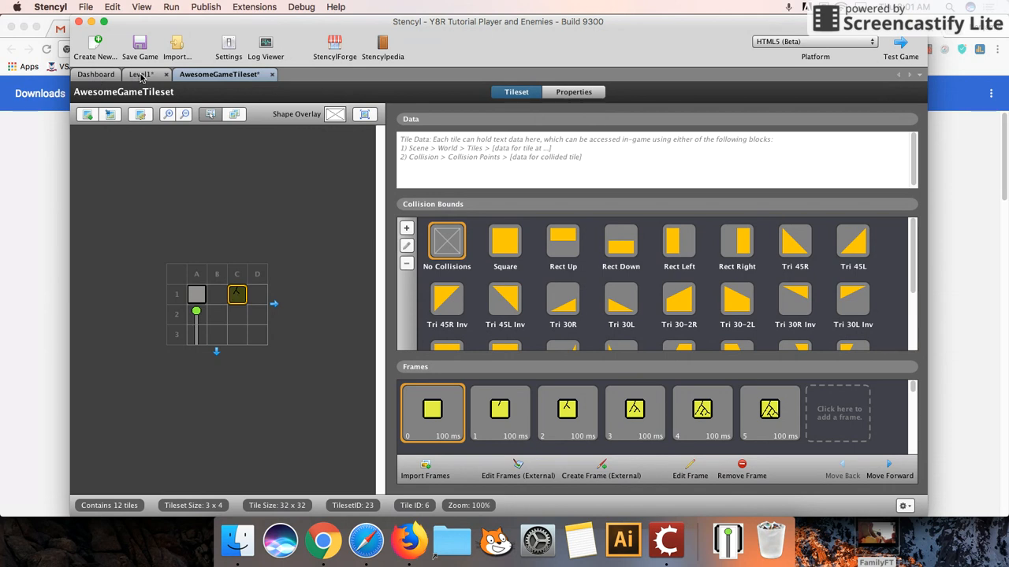
# Open the Level1 scene and delete the existing row of grey ground tiles along its bottom edge.
pyautogui.click(108, 75)
pyautogui.click(162, 138)
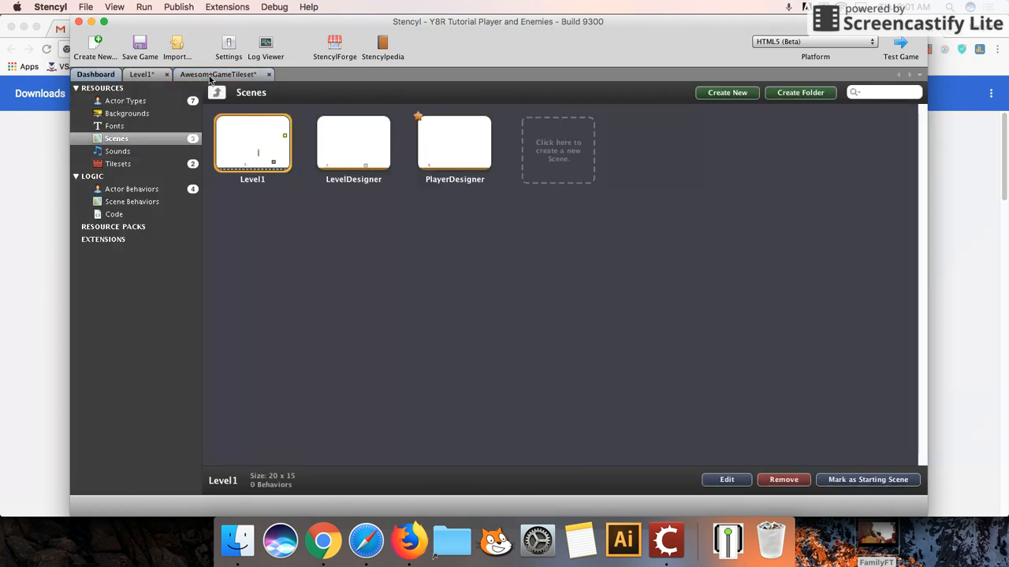
pyautogui.click(149, 75)
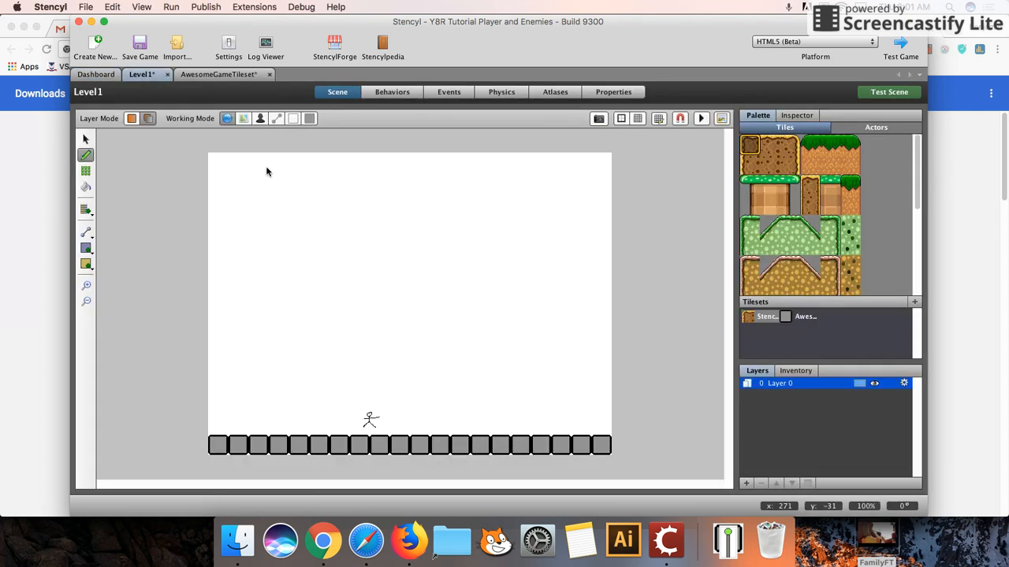
pyautogui.click(86, 139)
pyautogui.moveTo(212, 445); pyautogui.dragTo(429, 450)
pyautogui.moveTo(199, 445); pyautogui.dragTo(607, 452)
pyautogui.press('Delete')
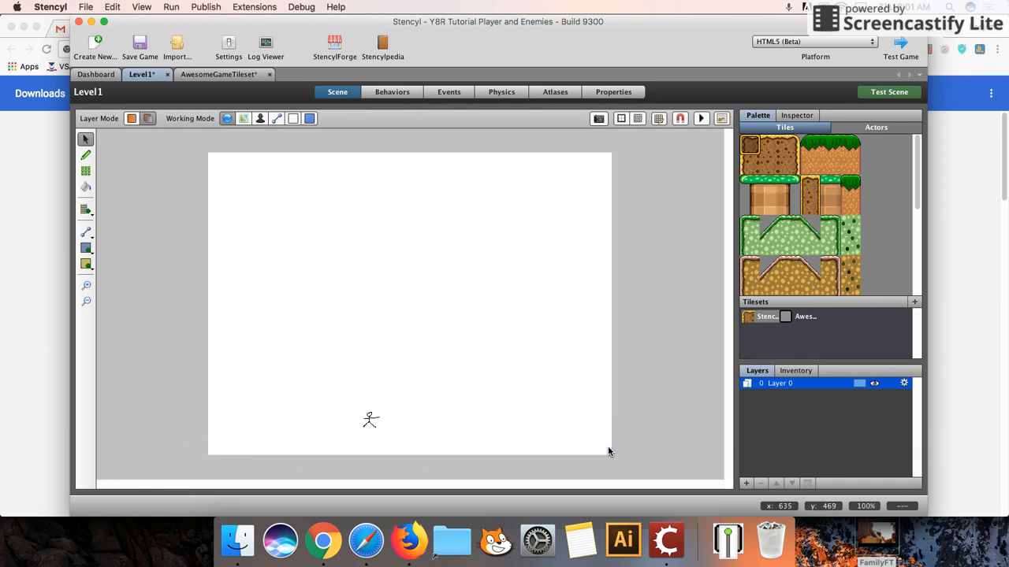
# Place the light post tiles from AwesomeGameTileset in the scene, to the right of the character.
pyautogui.click(803, 317)
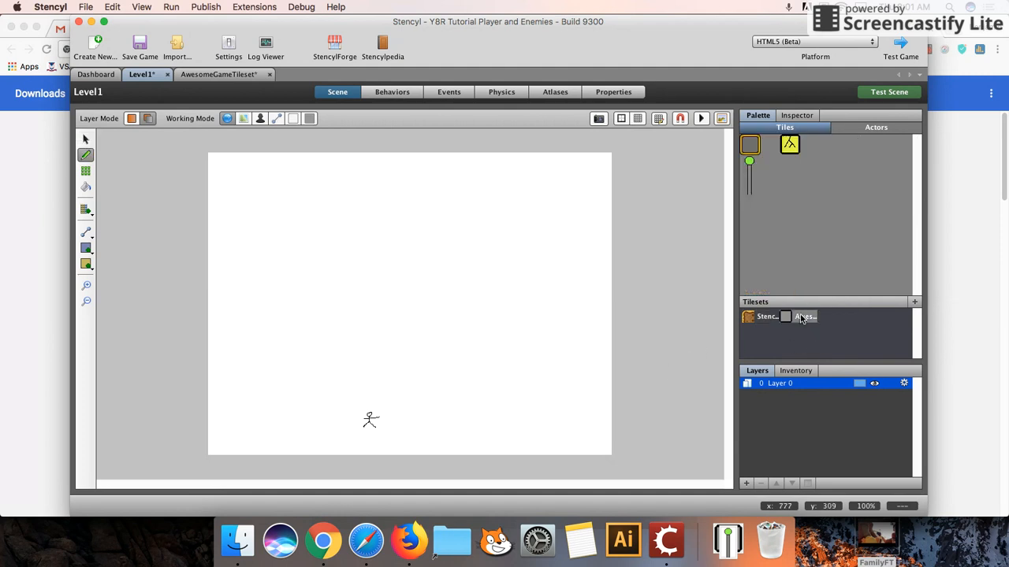
pyautogui.click(749, 165)
pyautogui.click(478, 411)
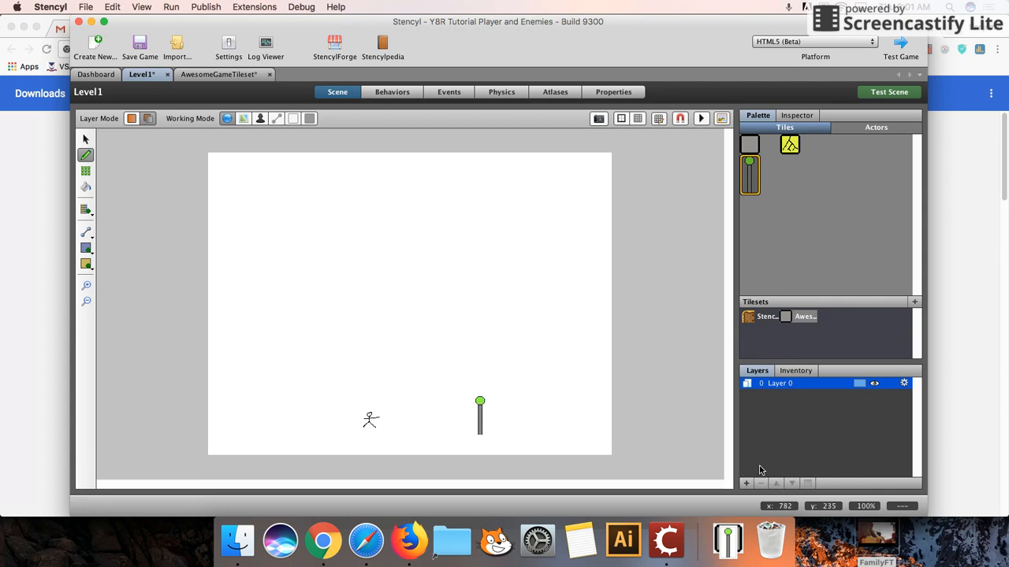
# Add a new tile layer to the scene and rename Layer 0 as Back.
pyautogui.click(747, 484)
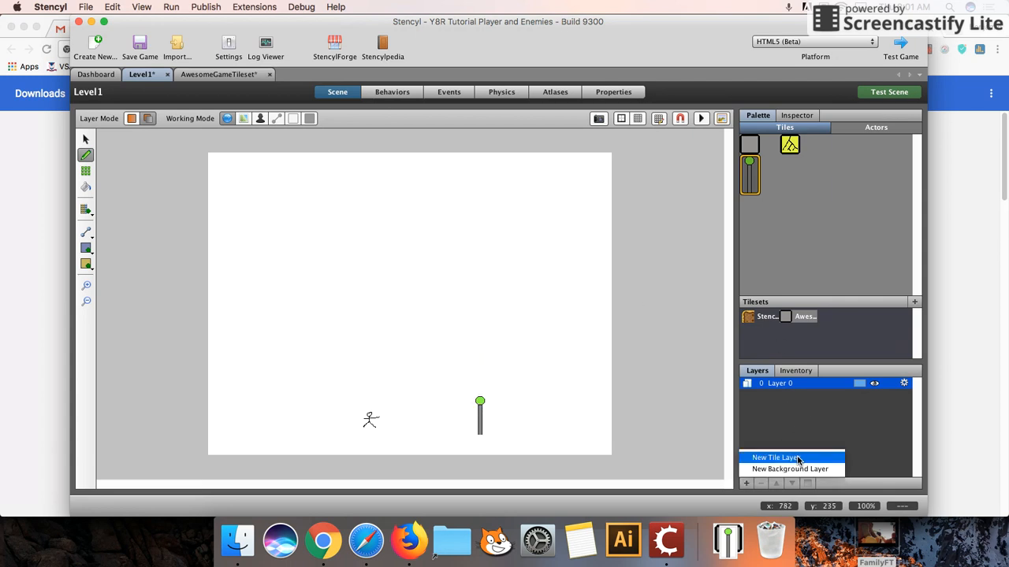
pyautogui.click(798, 458)
pyautogui.click(786, 394)
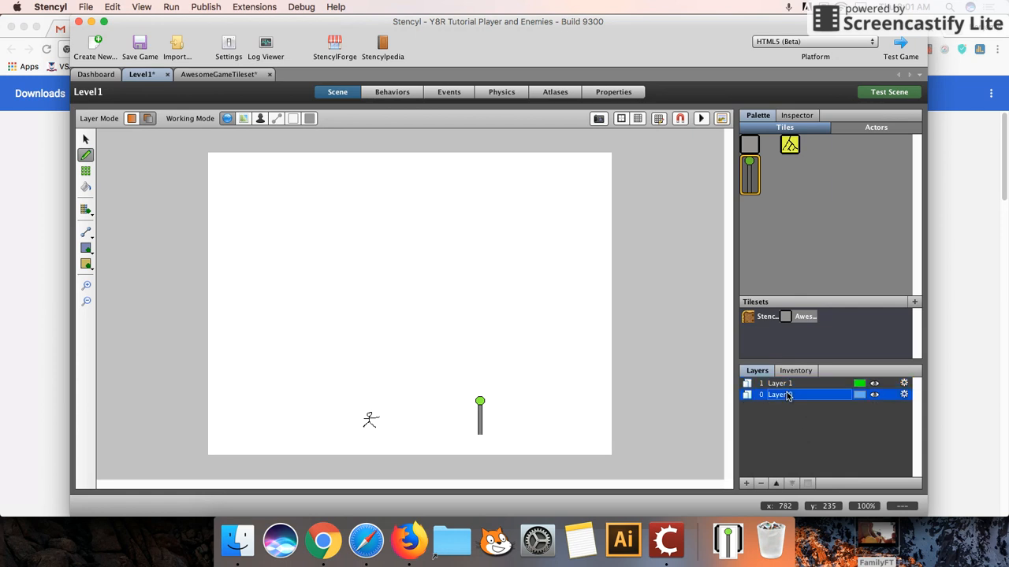
pyautogui.doubleClick(787, 396)
pyautogui.write('Back')
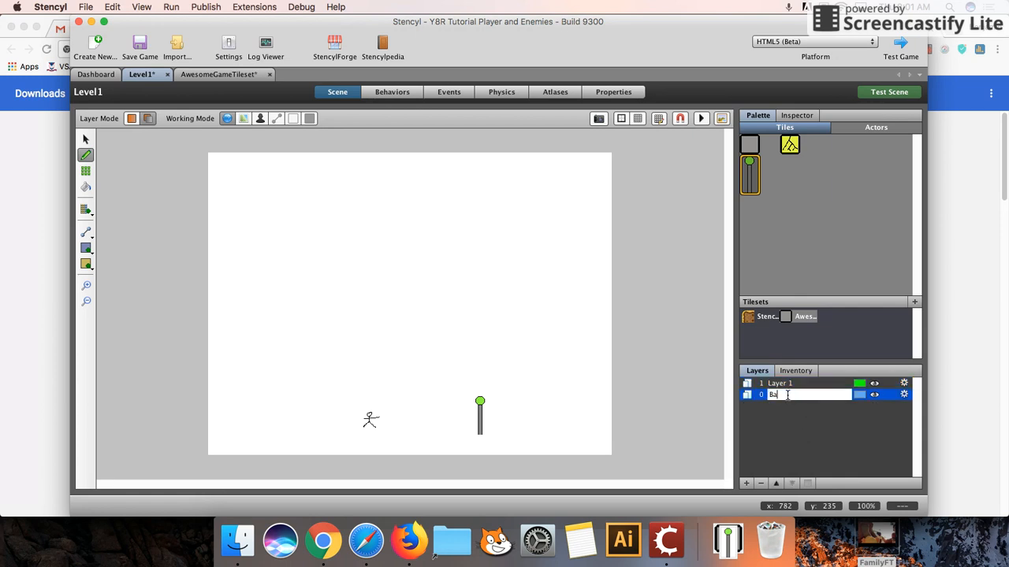
pyautogui.press('Return')
# Draw a full-width row of grey tiles along the scene's bottom edge on the Back layer.
pyautogui.click(749, 144)
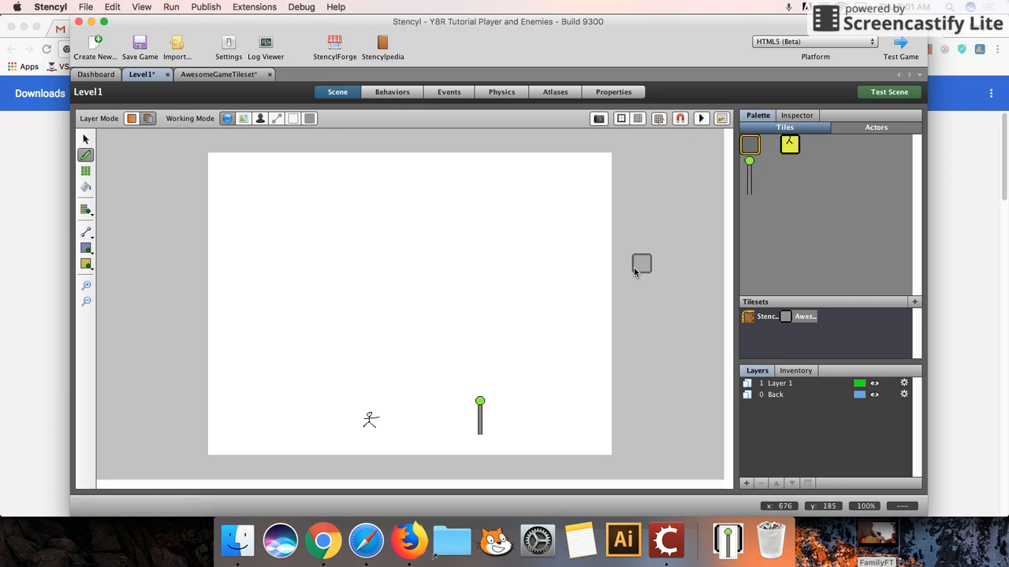
pyautogui.moveTo(229, 450); pyautogui.dragTo(597, 455)
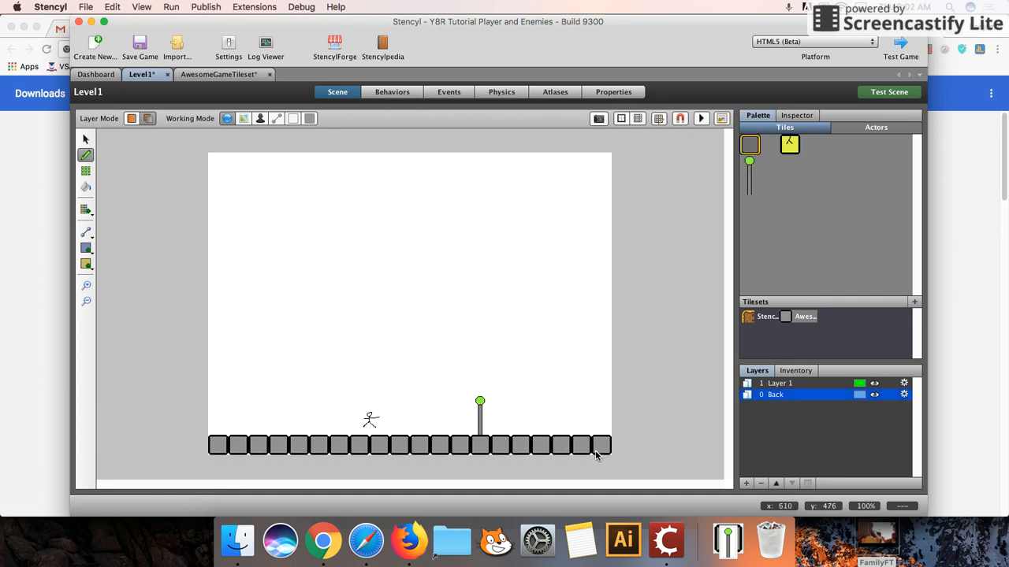
# Rename Layer 1 as Main.
pyautogui.click(790, 385)
pyautogui.doubleClick(790, 384)
pyautogui.write('Main')
pyautogui.press('Return')
# Delete the row of grey tiles from the Back layer, keeping the light post.
pyautogui.click(85, 140)
pyautogui.moveTo(214, 446); pyautogui.dragTo(622, 450)
pyautogui.moveTo(216, 449); pyautogui.dragTo(216, 450)
pyautogui.press('Delete')
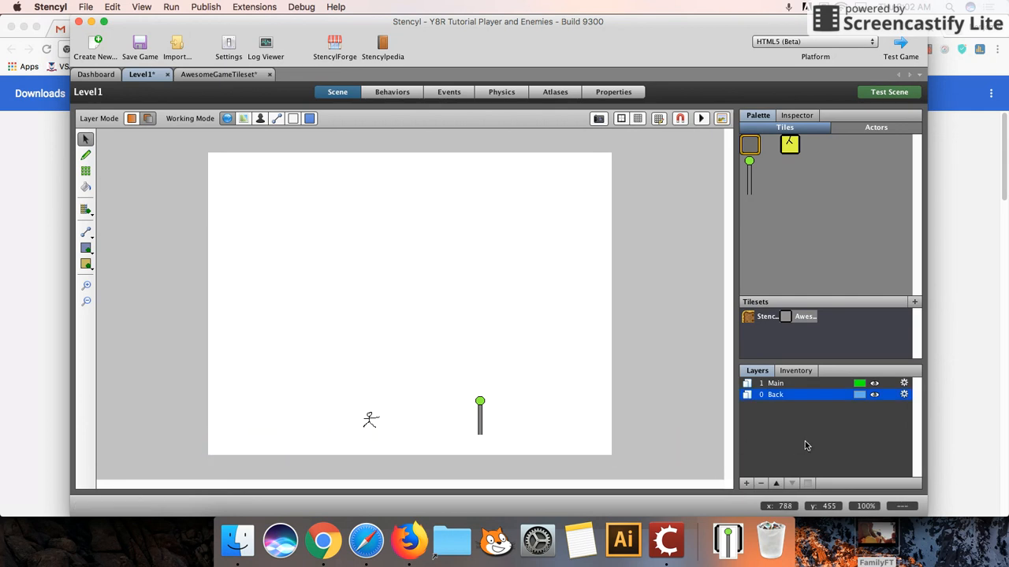
# Draw a full-width row of grey ground tiles along the scene's bottom edge on the Main layer.
pyautogui.click(791, 385)
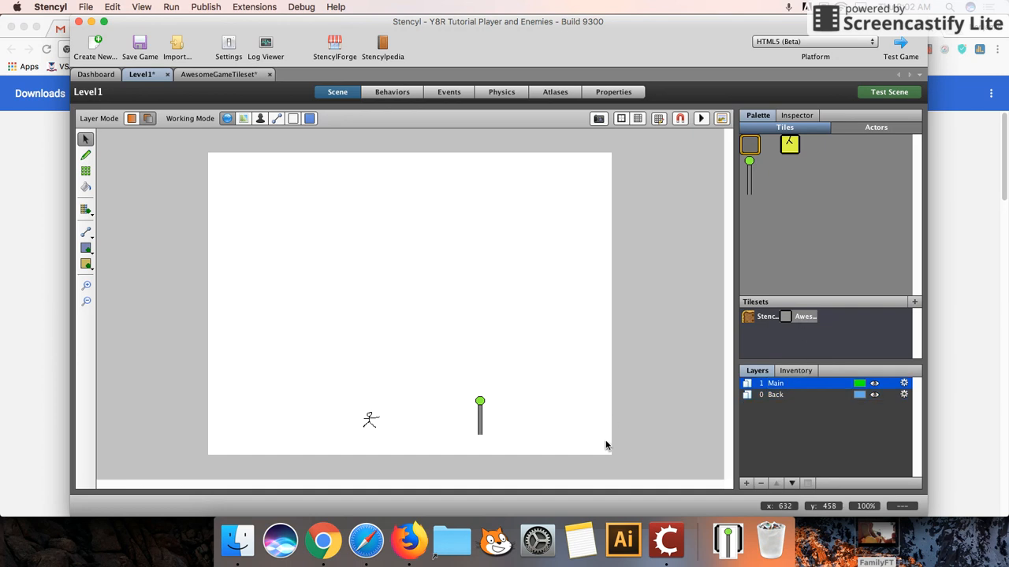
pyautogui.click(749, 144)
pyautogui.moveTo(603, 446); pyautogui.dragTo(210, 448)
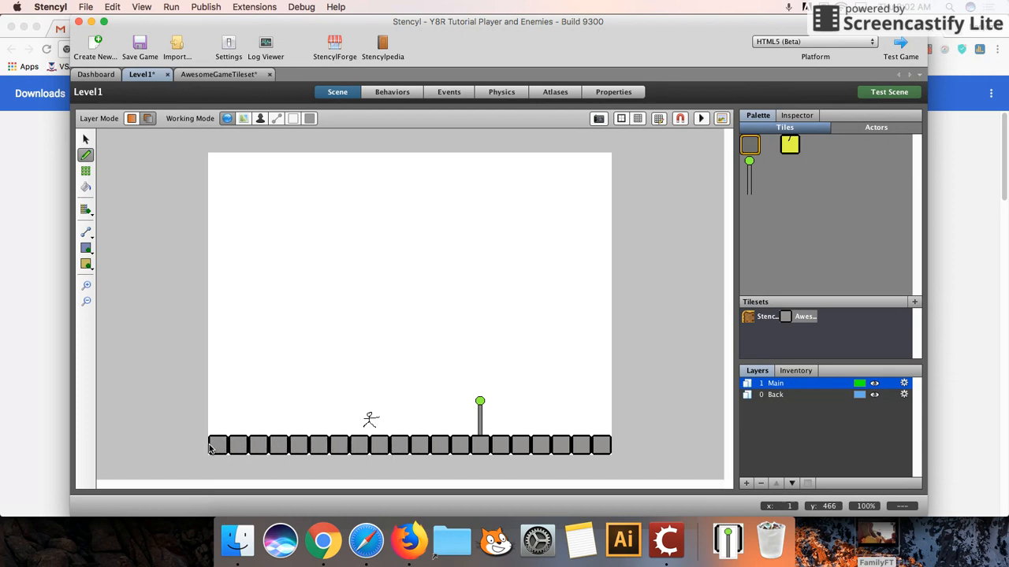
# Place three yellow animated tiles above the ground: one right of the character and two stacked on the character's left.
pyautogui.click(790, 144)
pyautogui.click(420, 425)
pyautogui.click(280, 424)
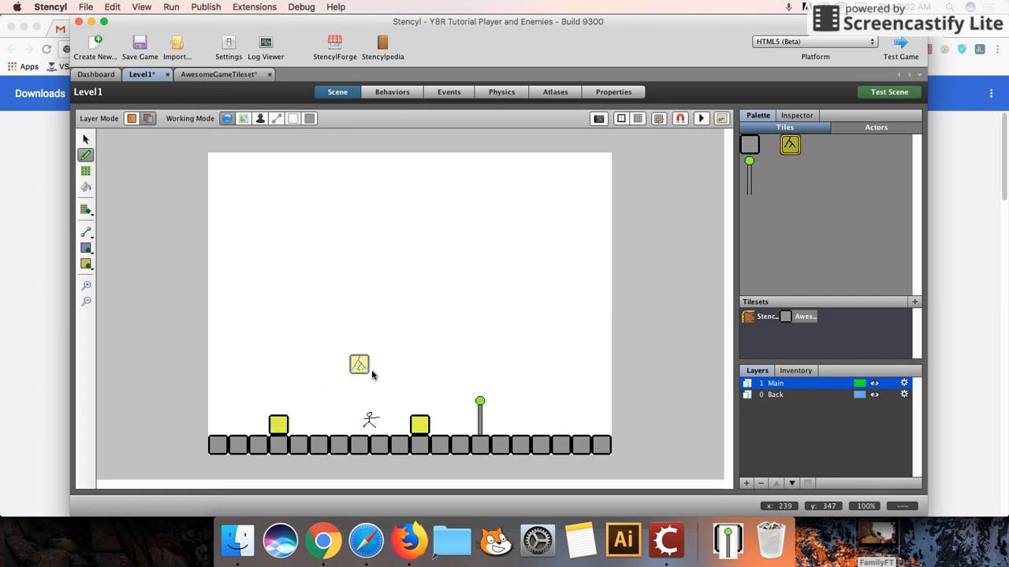
pyautogui.click(275, 404)
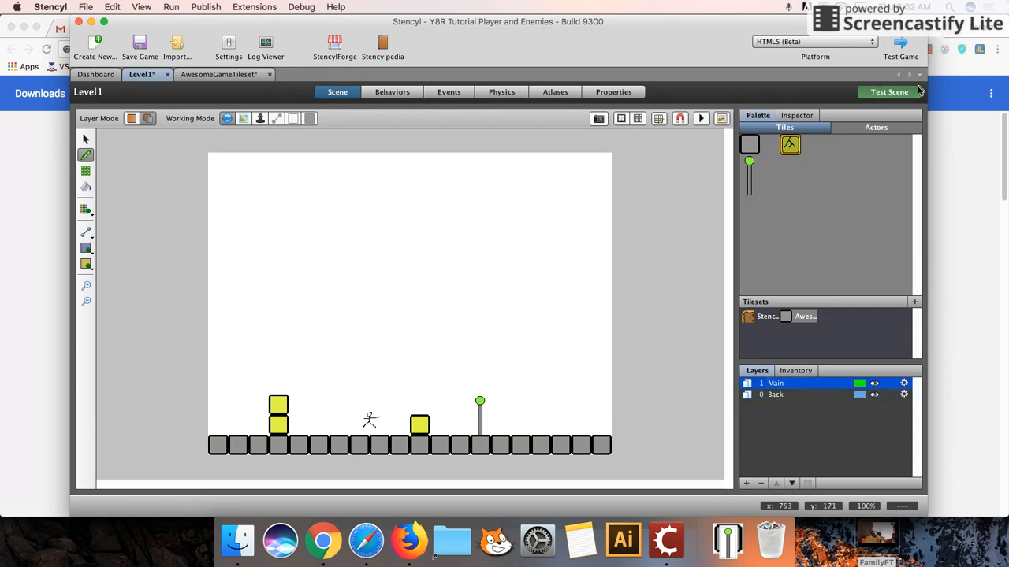
# Test the scene in the browser, moving the character left and right and jumping around the animated tiles.
pyautogui.click(888, 92)
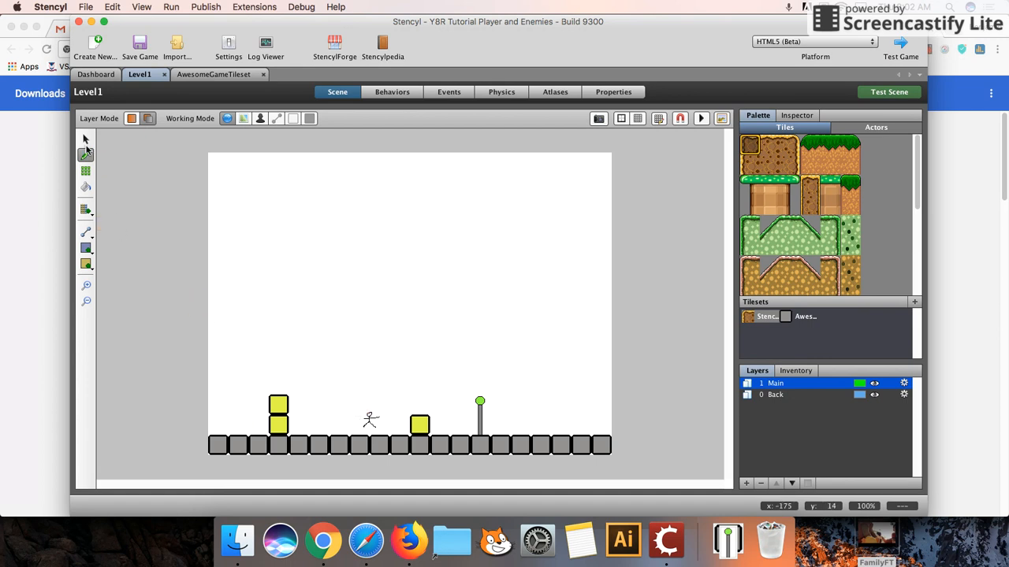
pyautogui.press('Left')
pyautogui.press('Up')
pyautogui.press('Right')
pyautogui.press('Left')
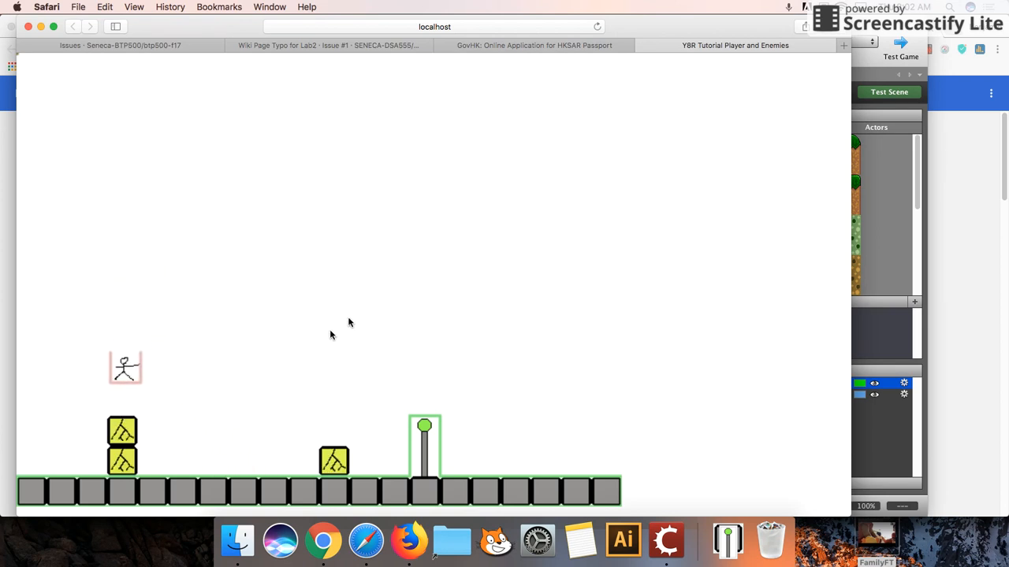
# Move the character between the stacked yellow tiles and the light post, jumping against the post to check collisions.
pyautogui.press('Right')
pyautogui.press('Up')
pyautogui.press('Left')
pyautogui.press('Right')
pyautogui.press('Left')
pyautogui.press('Right')
pyautogui.press('Left')
pyautogui.press('Right')
pyautogui.press('Up')
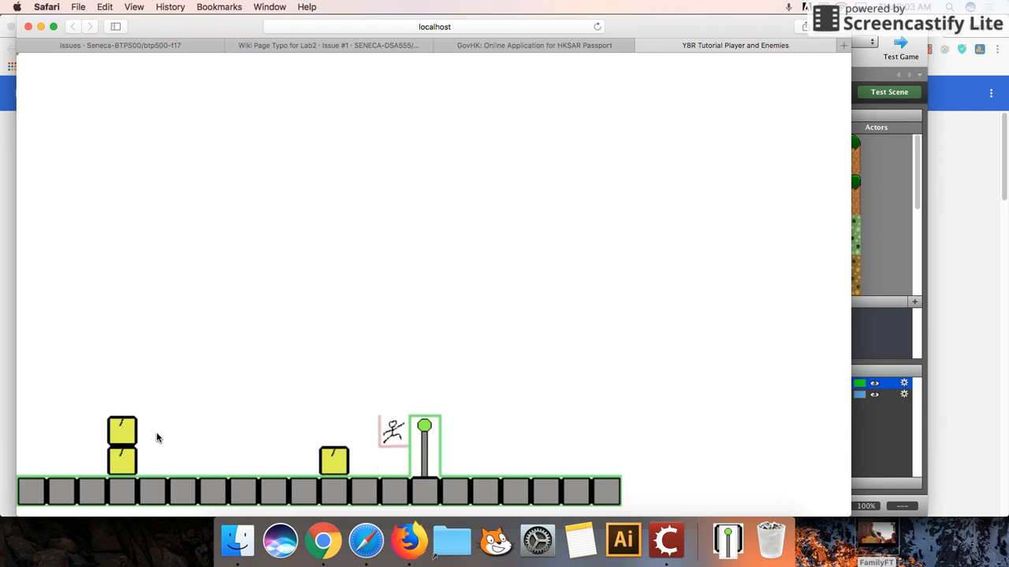
# In AwesomeGameTileset, set the yellow animated tile's collision bounds to Square and the light post tiles' to No Collisions.
pyautogui.click(887, 75)
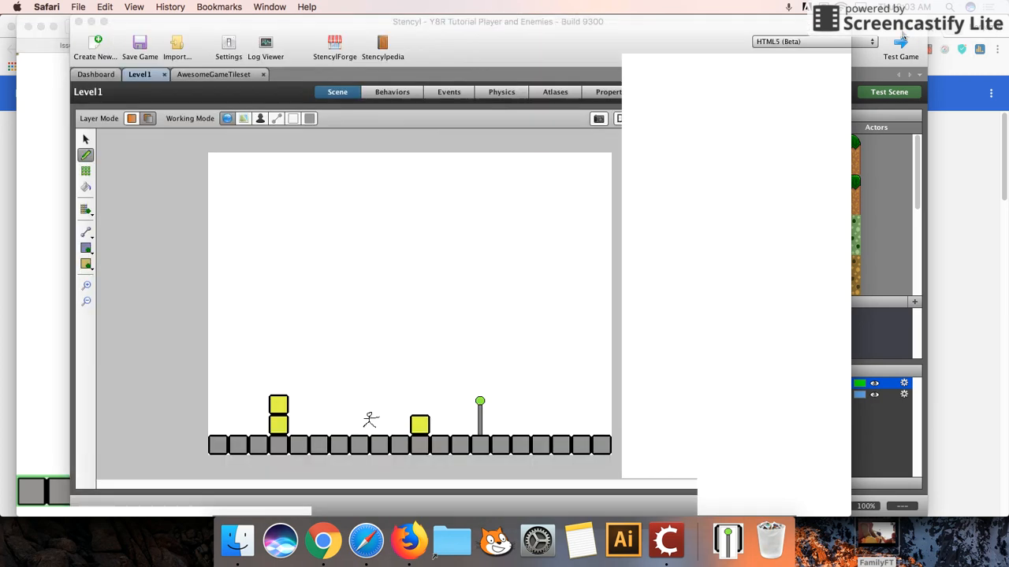
pyautogui.click(182, 73)
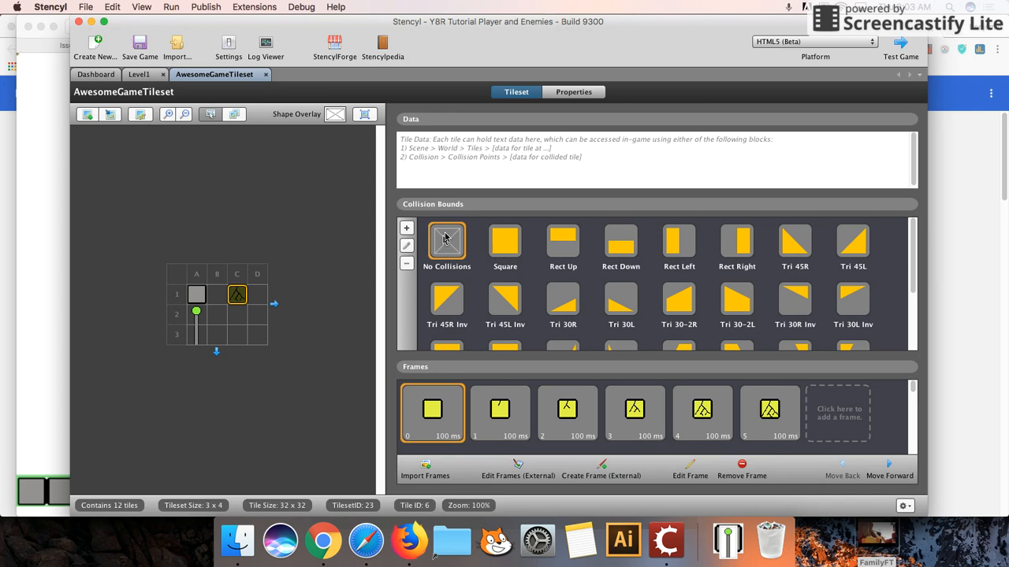
pyautogui.click(512, 246)
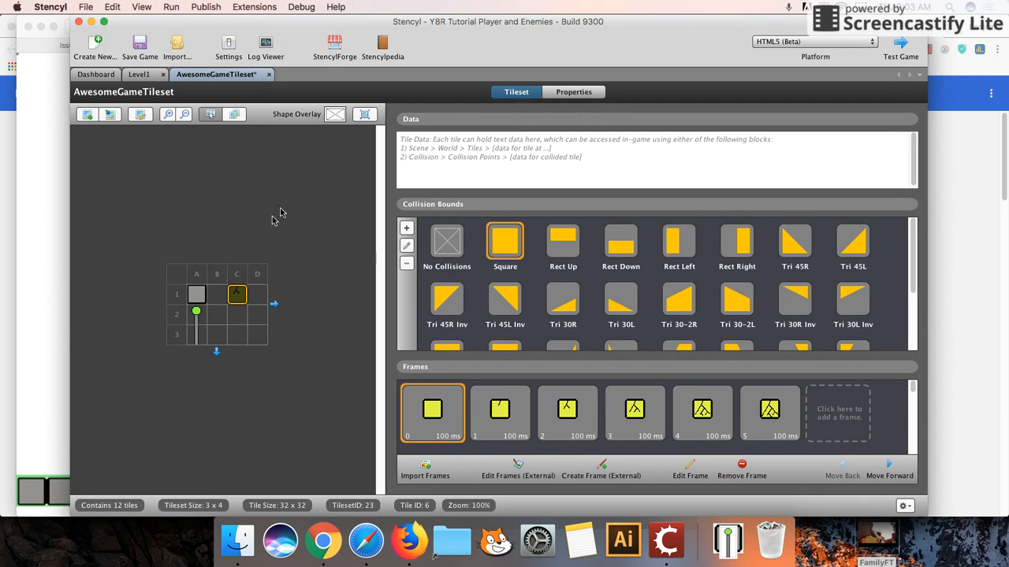
pyautogui.click(199, 318)
pyautogui.moveTo(199, 321); pyautogui.dragTo(199, 337)
pyautogui.click(443, 241)
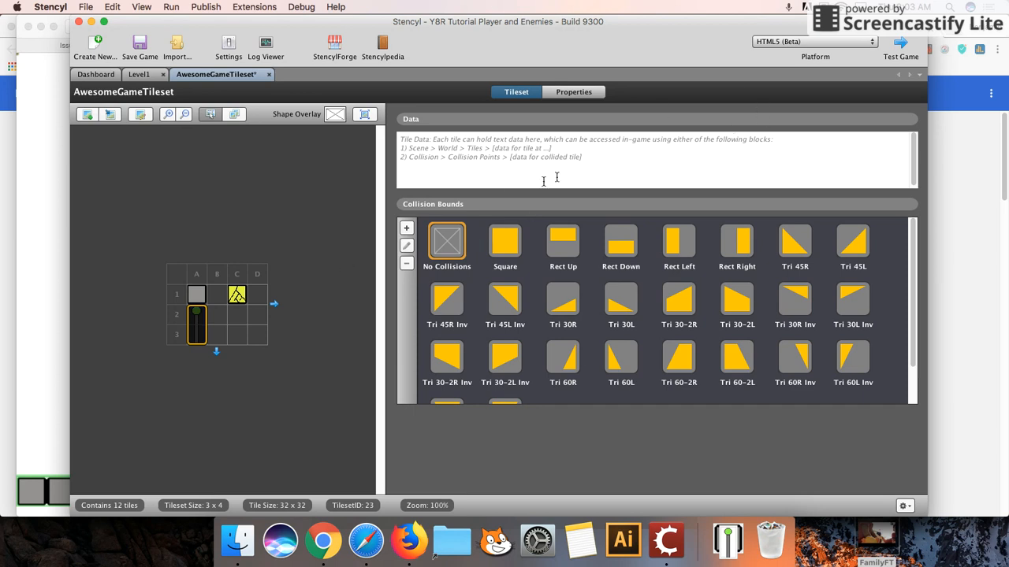
# Test the whole game in the browser and move the character right along the ground.
pyautogui.click(899, 45)
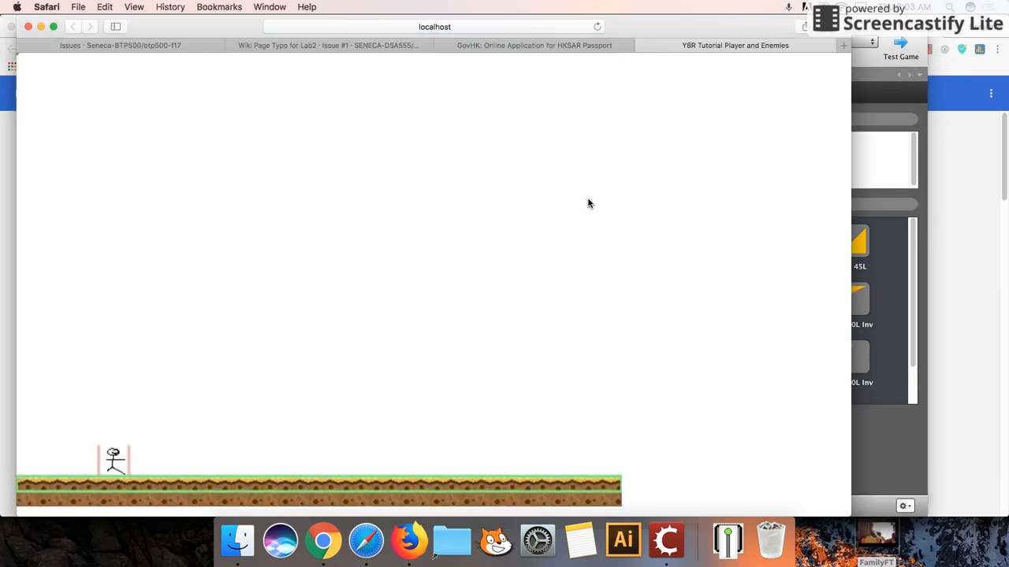
pyautogui.press('Right')
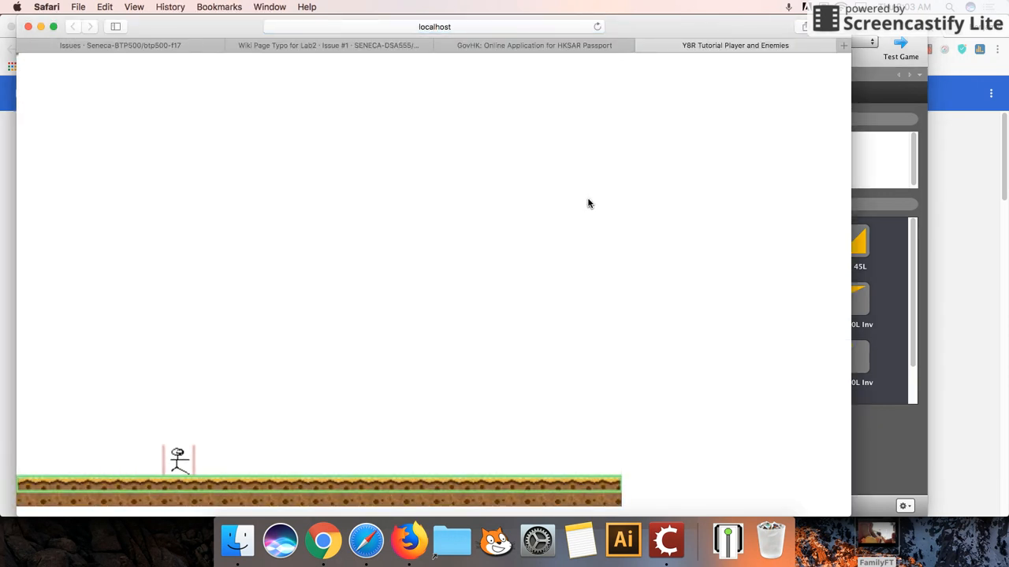
pyautogui.click(872, 62)
# Test the Level1 scene in the browser, moving and jumping the character around the light post and yellow tiles to check collisions.
pyautogui.click(141, 74)
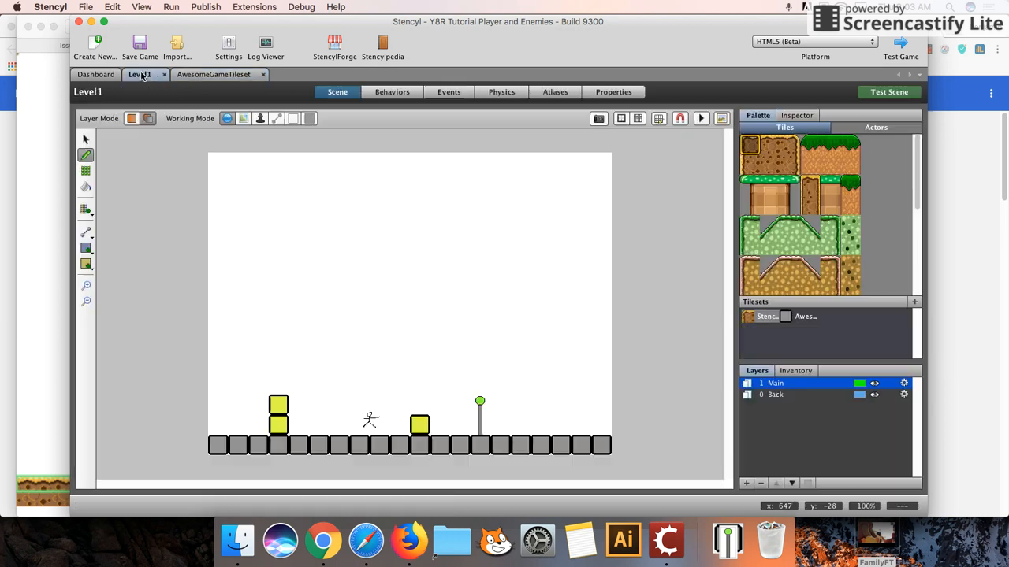
pyautogui.click(907, 93)
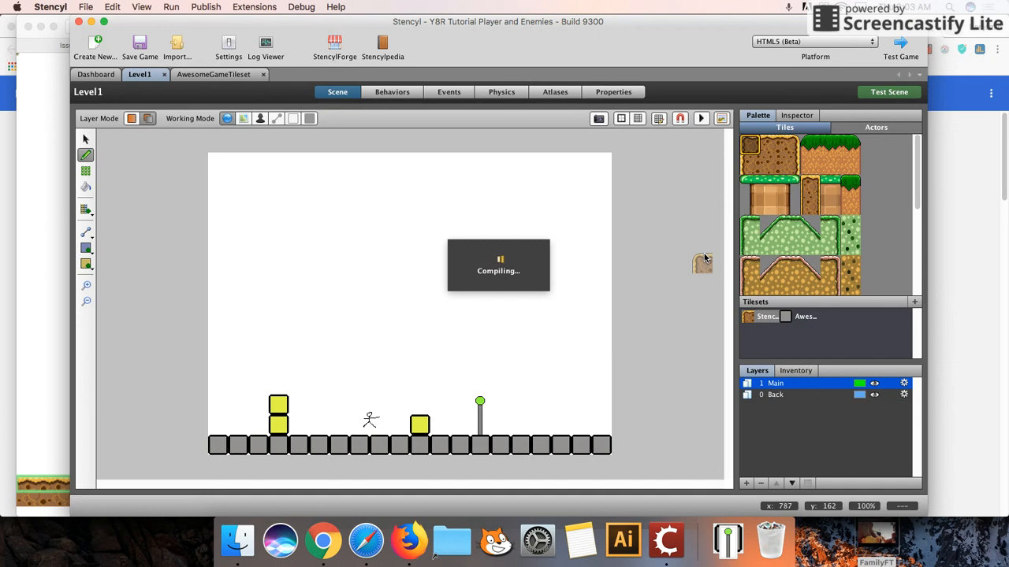
pyautogui.press('Right')
pyautogui.press('Up')
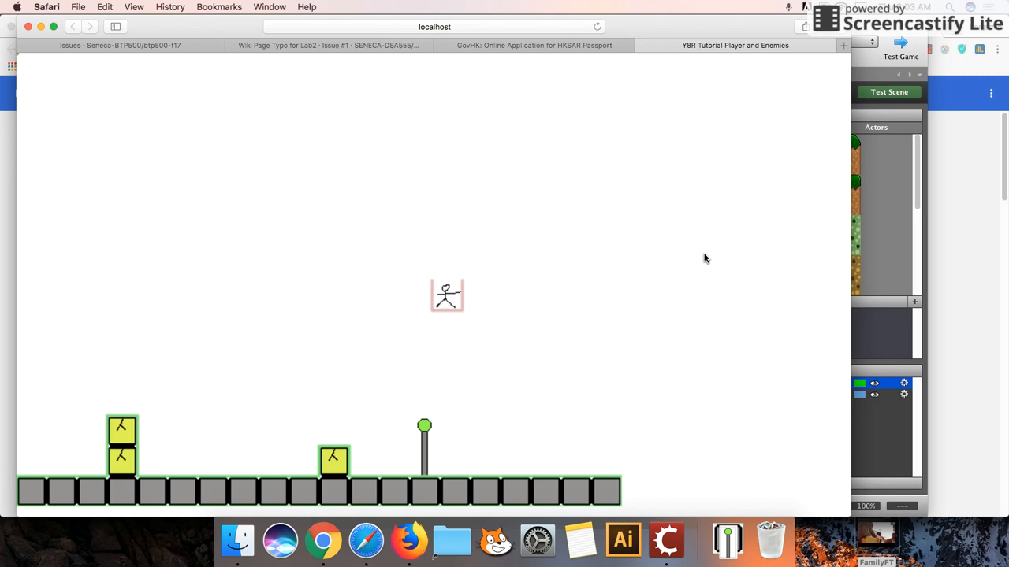
pyautogui.press('Left')
pyautogui.press('Right')
pyautogui.press('Left')
pyautogui.press('Right')
pyautogui.press('Left')
pyautogui.press('Up')
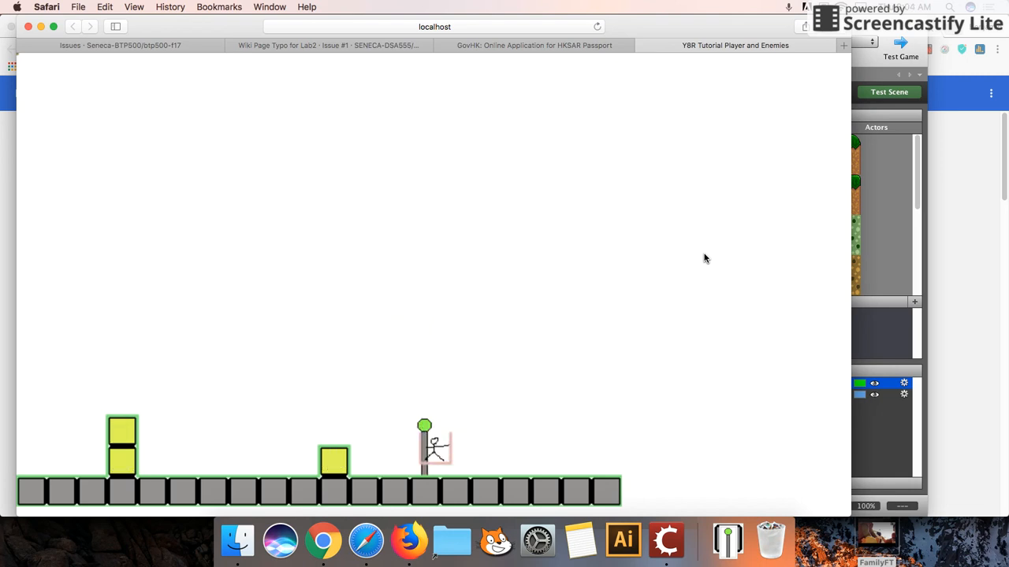
pyautogui.press('Right')
pyautogui.press('Left')
pyautogui.press('Right')
pyautogui.press('Right')
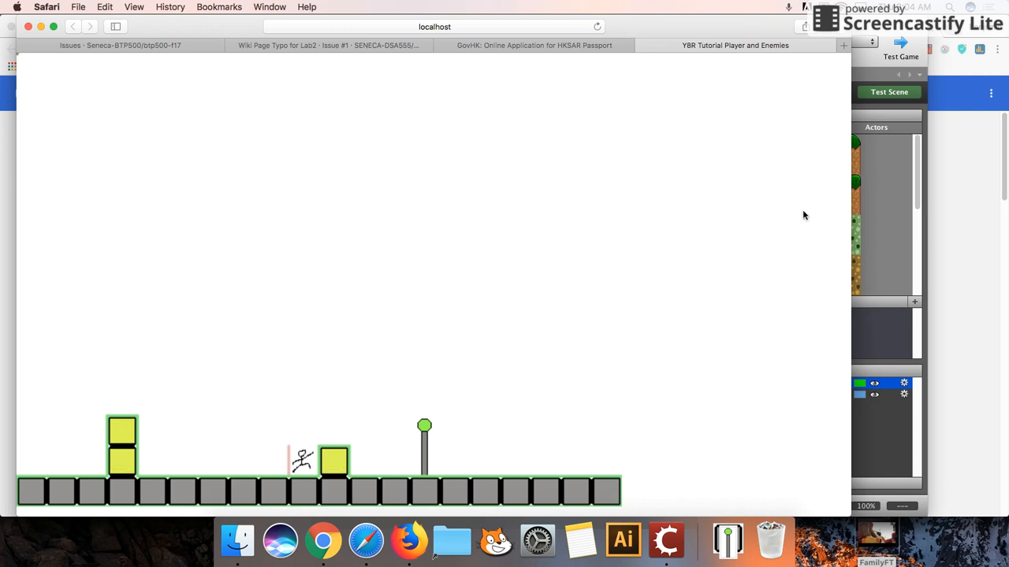